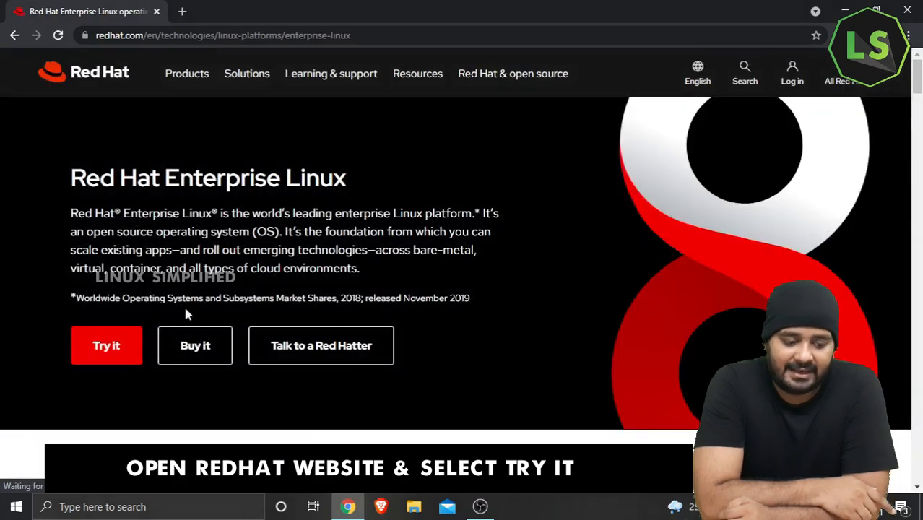
# Step: Open the Red Hat Enterprise Linux trial page and start the RHEL Server 8 trial
pyautogui.click(119, 343)
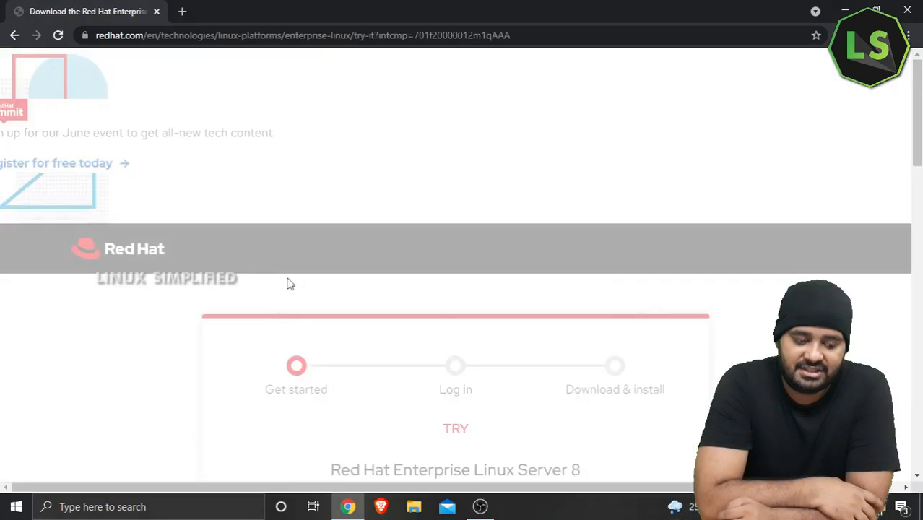
pyautogui.scroll(-1, 502, 310)
pyautogui.click(481, 321)
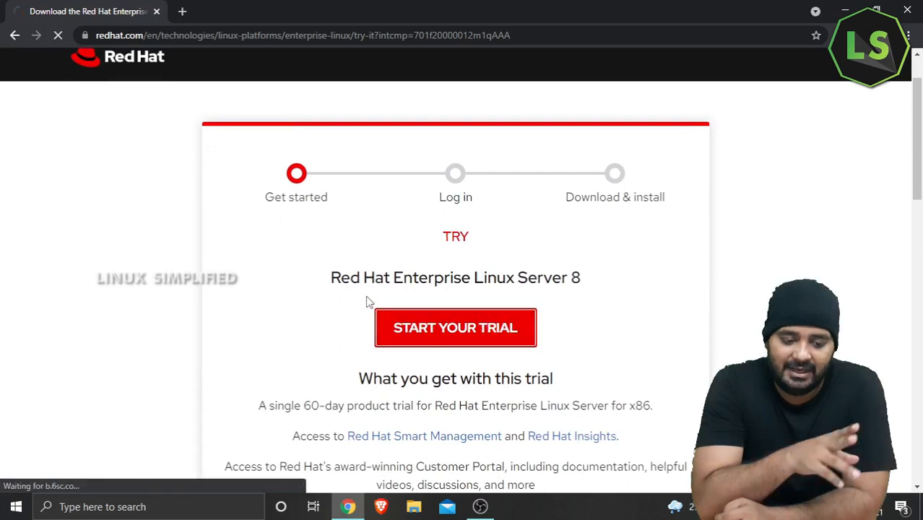
# Step: Register a new Red Hat account through the Create one now form
pyautogui.click(340, 281)
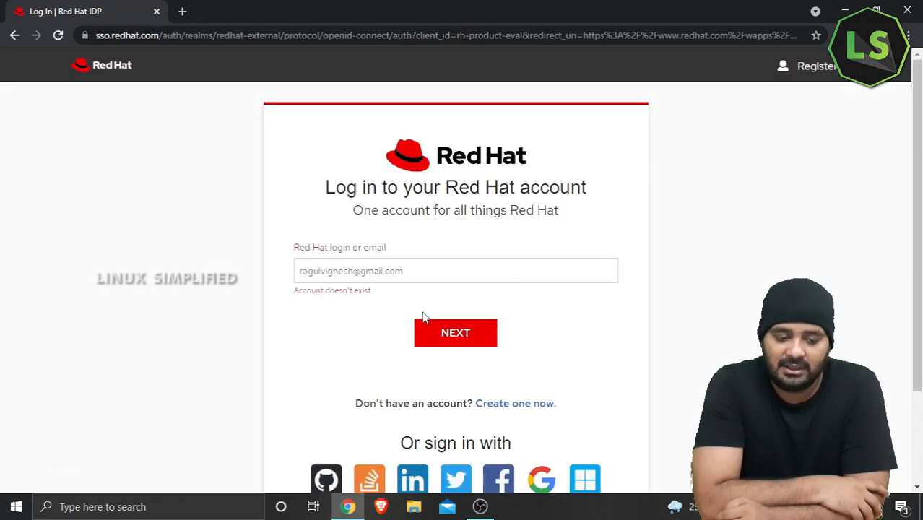
pyautogui.scroll(-2, 424, 318)
pyautogui.click(535, 288)
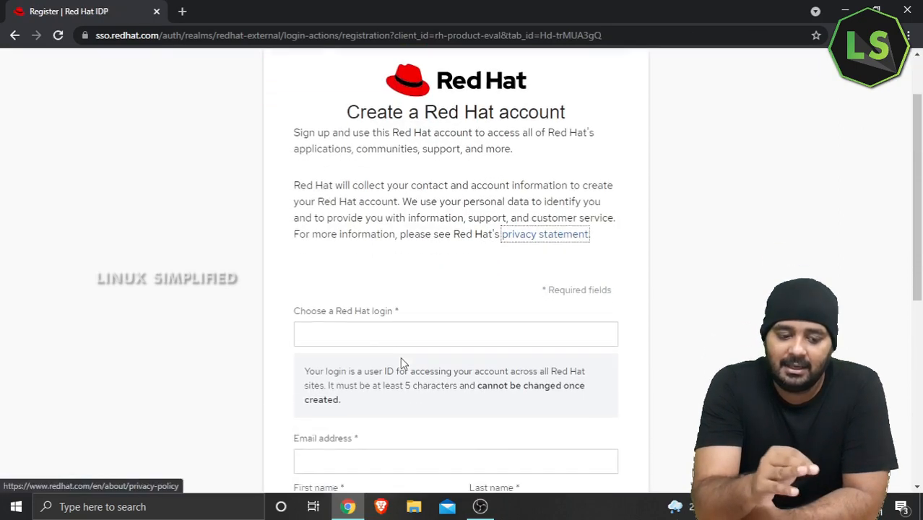
pyautogui.scroll(-2, 403, 364)
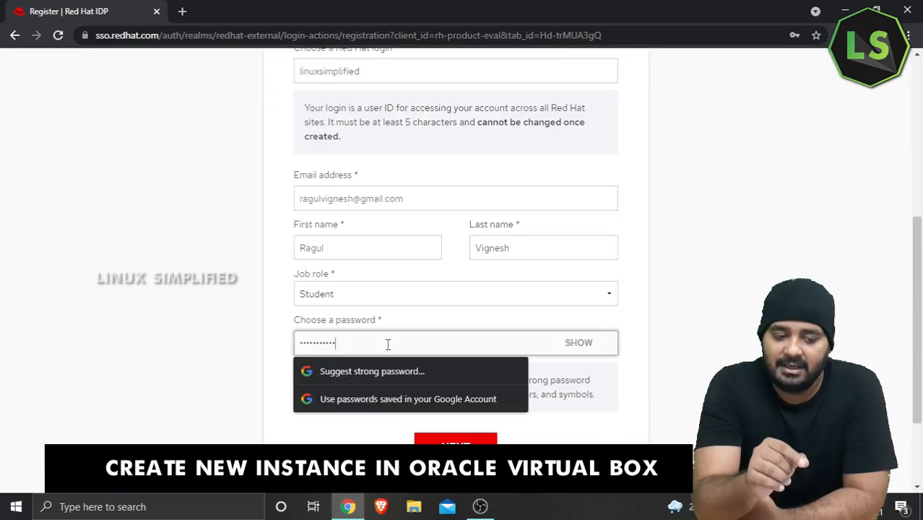
pyautogui.press('Return')
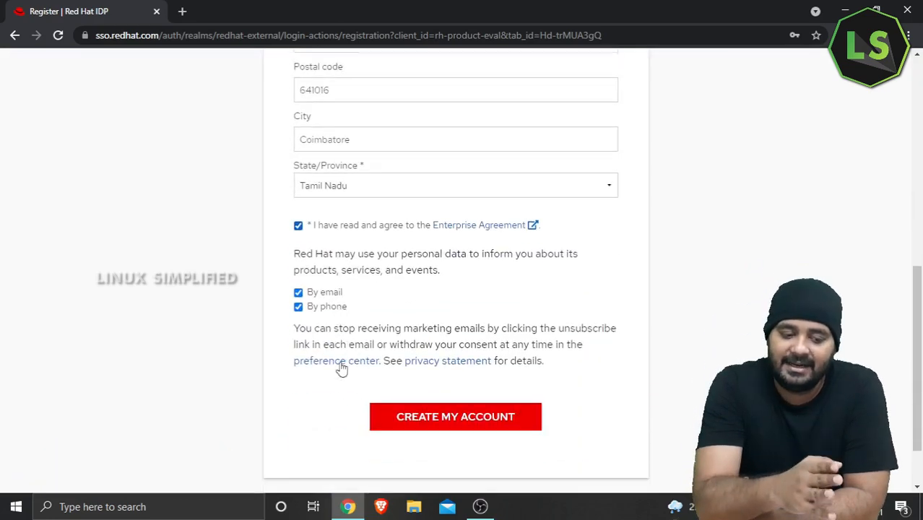
pyautogui.click(448, 410)
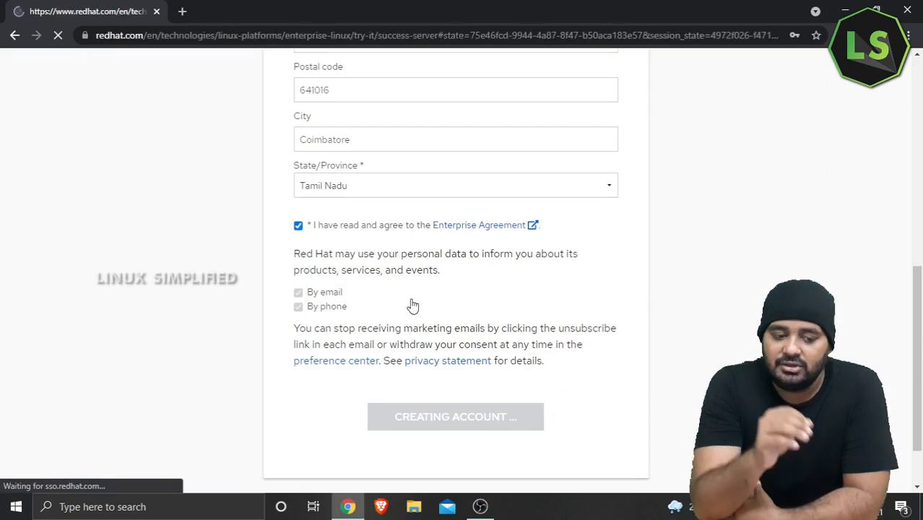
# Step: Start the rhel-8.4-x86_64-dvd.iso download and launch VirtualBox from the desktop
pyautogui.scroll(-5, 367, 253)
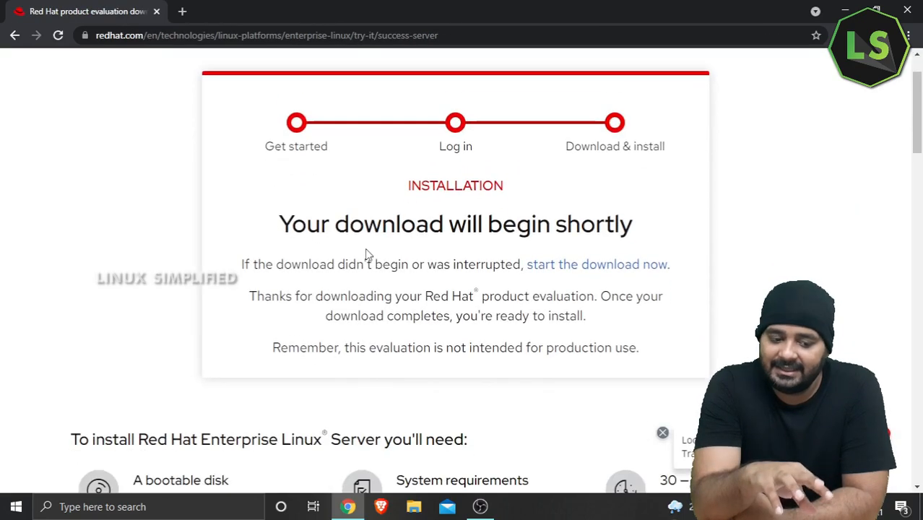
pyautogui.scroll(-2, 367, 253)
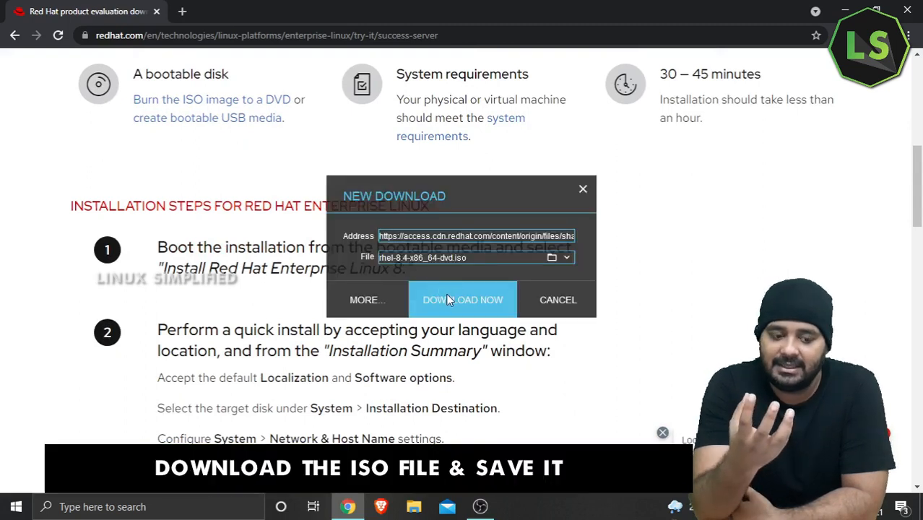
pyautogui.click(448, 299)
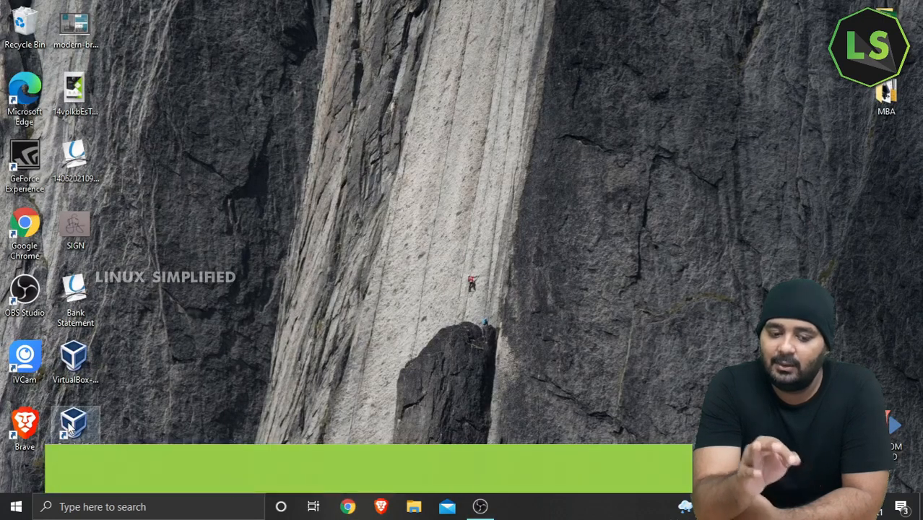
pyautogui.doubleClick(75, 432)
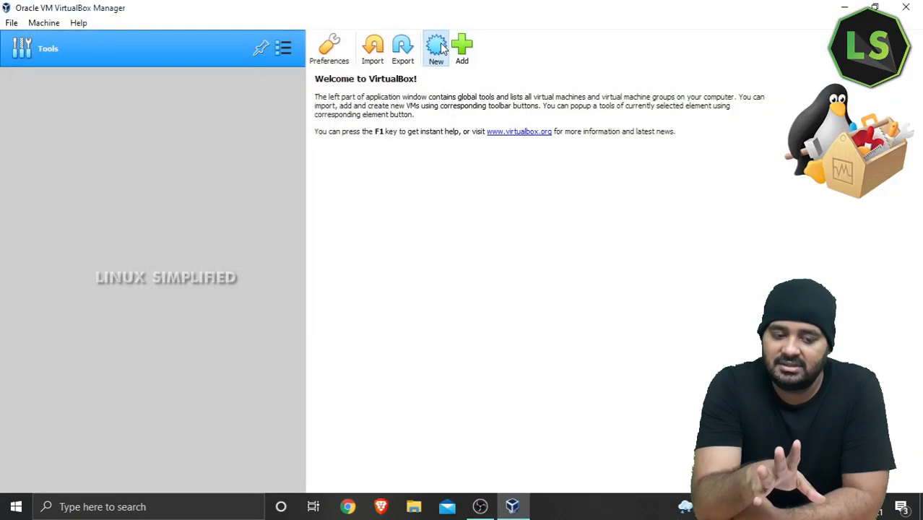
# Step: Create a new VM named LS-Main with type Linux and version Red Hat (64-bit)
pyautogui.click(435, 46)
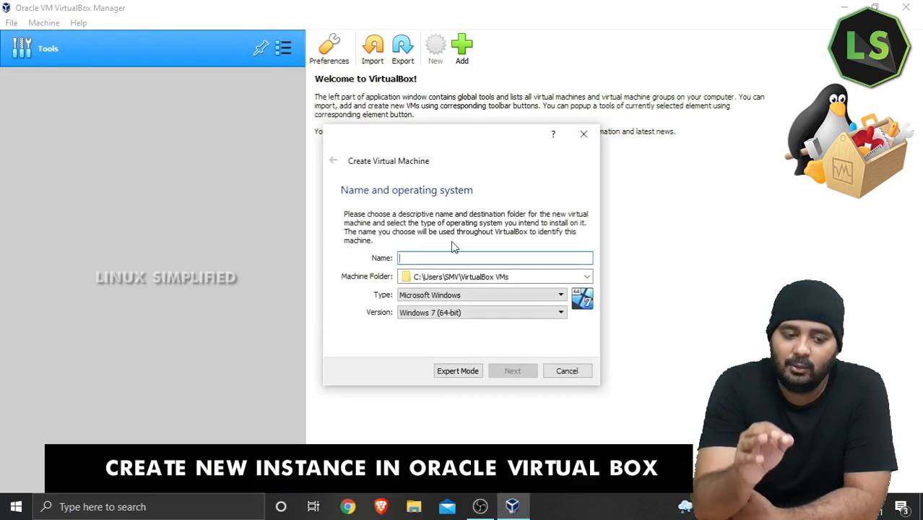
pyautogui.write('l')
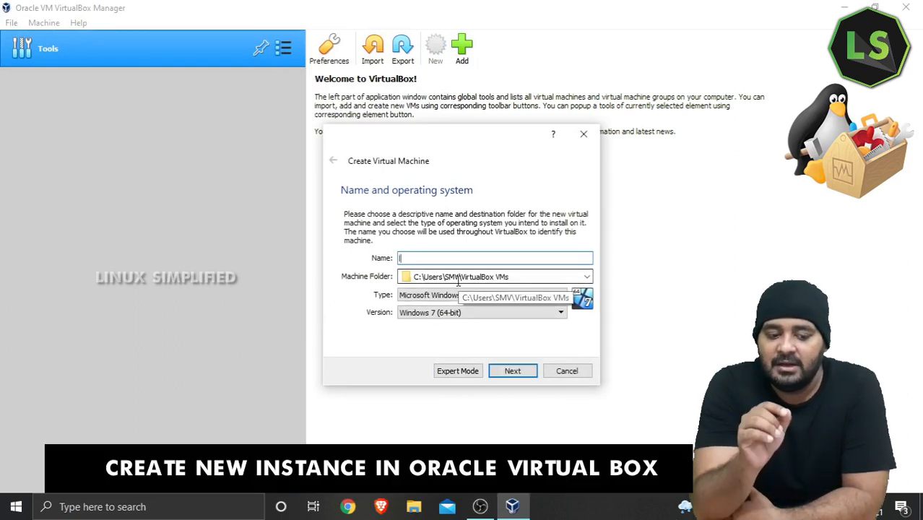
pyautogui.write('sl')
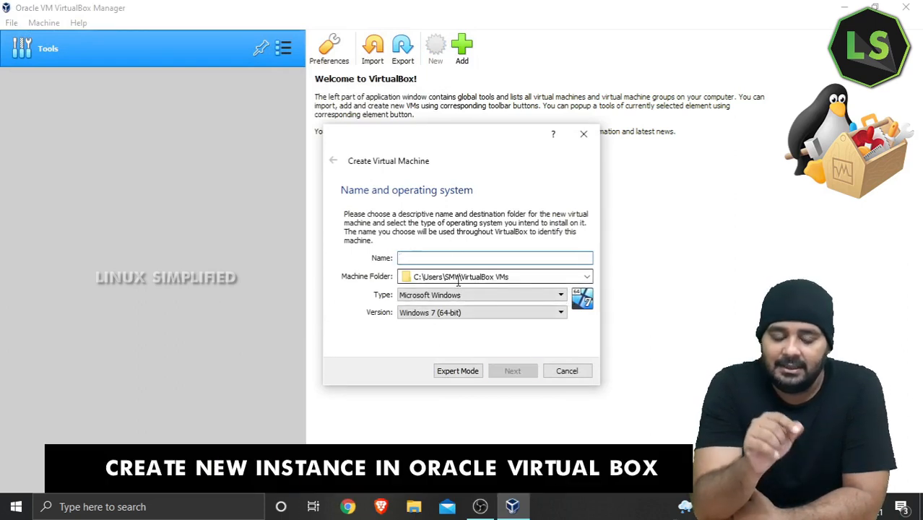
pyautogui.write('S')
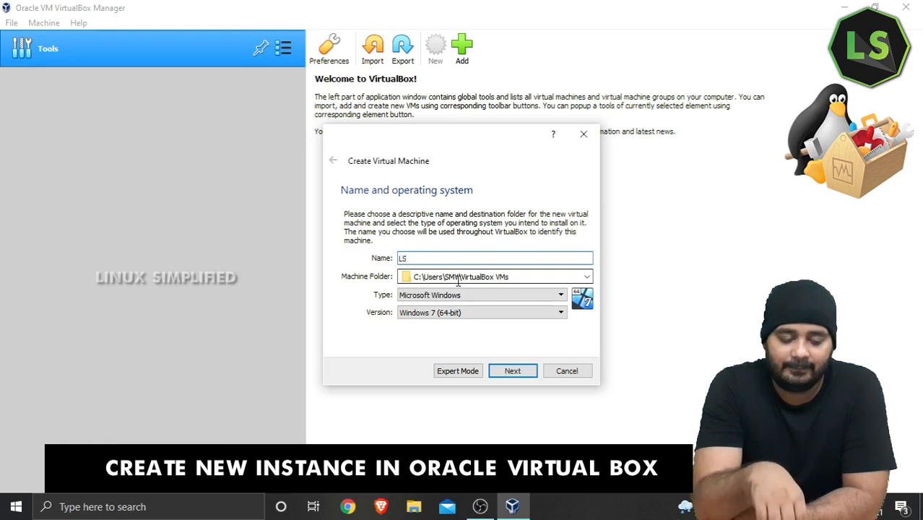
pyautogui.write('-Main')
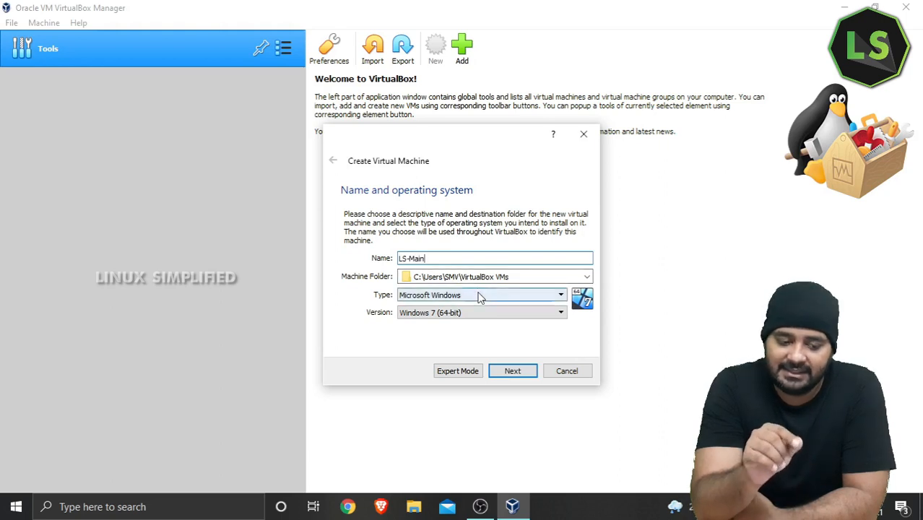
pyautogui.click(478, 292)
pyautogui.click(456, 314)
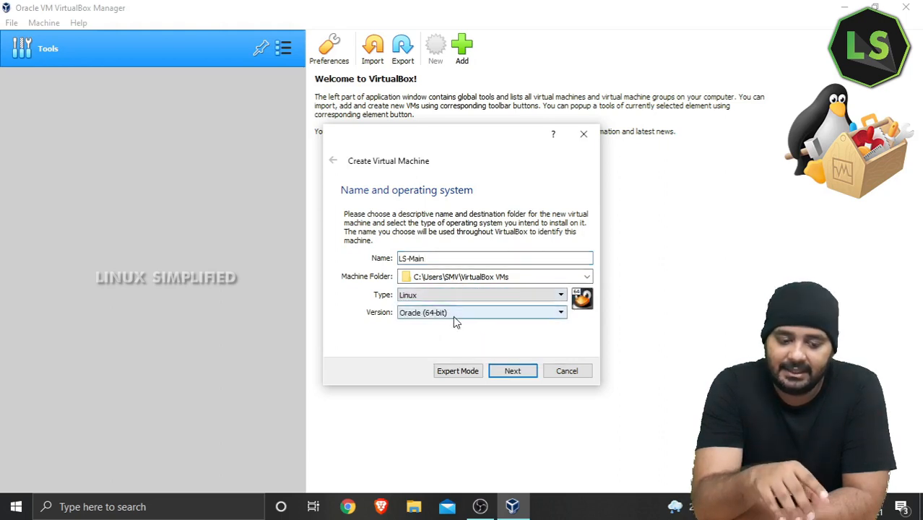
pyautogui.click(454, 319)
pyautogui.scroll(3, 445, 352)
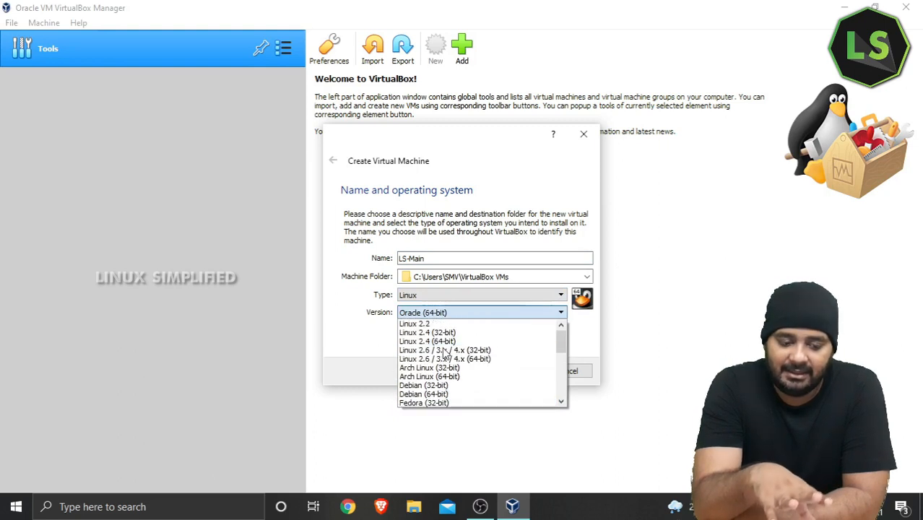
pyautogui.scroll(-5, 445, 354)
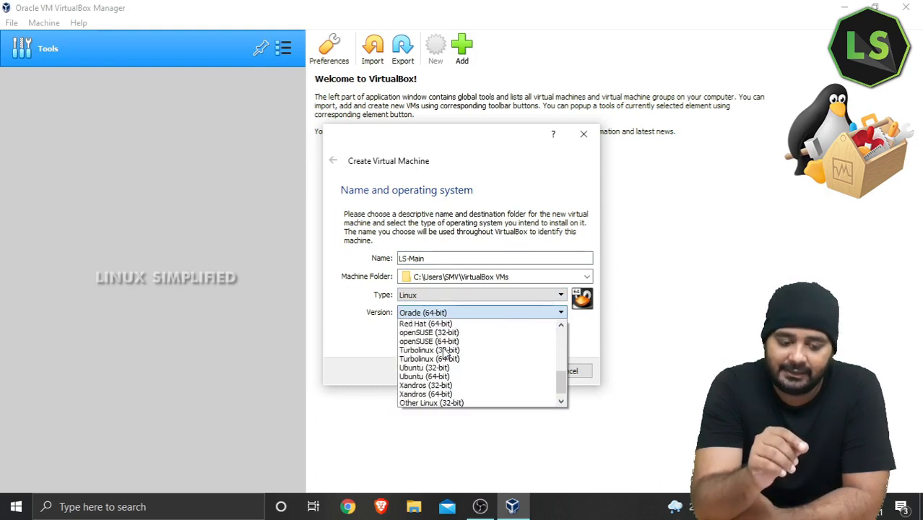
pyautogui.click(426, 349)
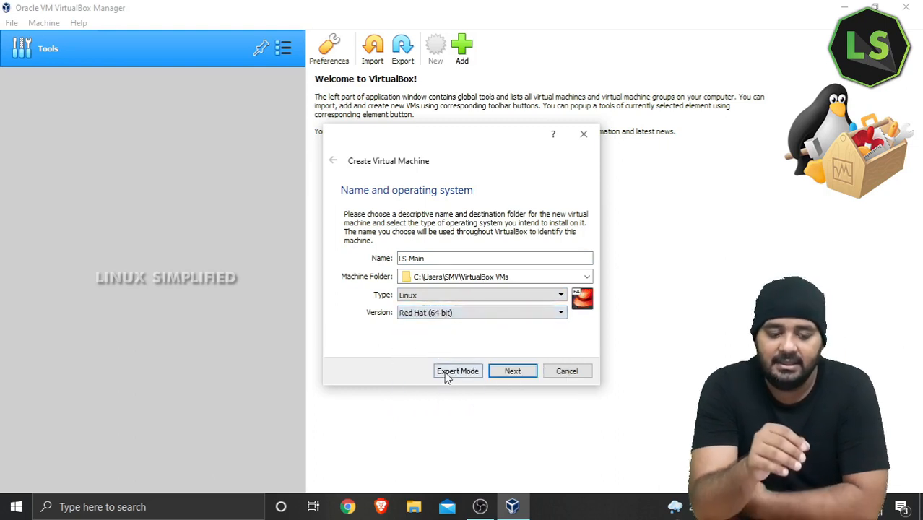
pyautogui.click(512, 371)
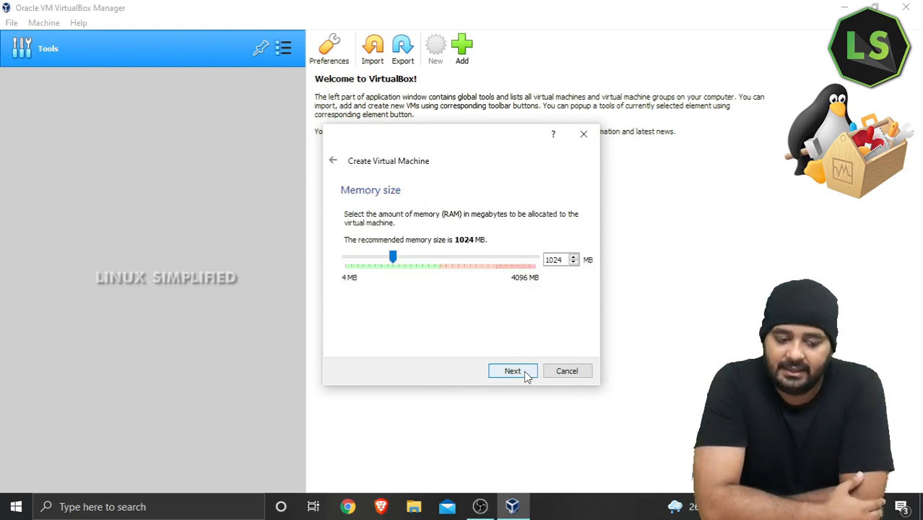
# Step: Give LS-Main 2048 MB memory and a 20 GB dynamically allocated VDI disk, then create it
pyautogui.moveTo(394, 264); pyautogui.dragTo(439, 266)
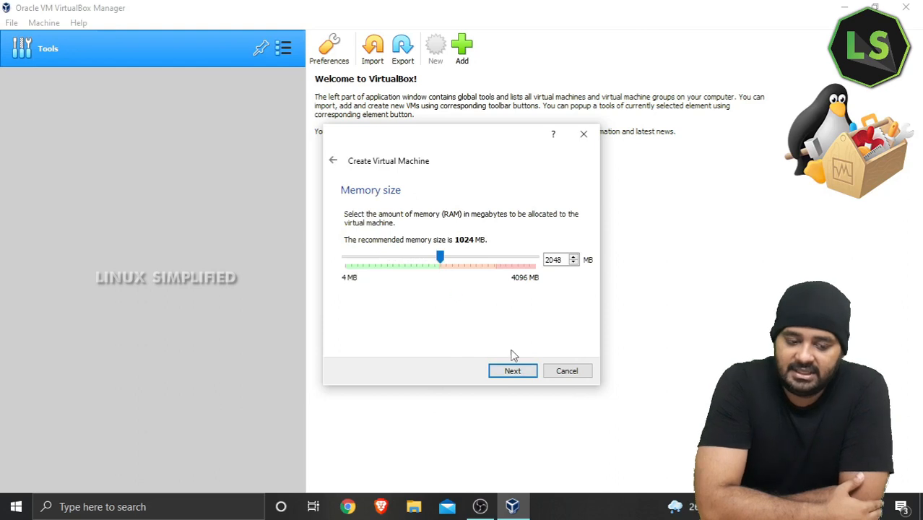
pyautogui.click(520, 371)
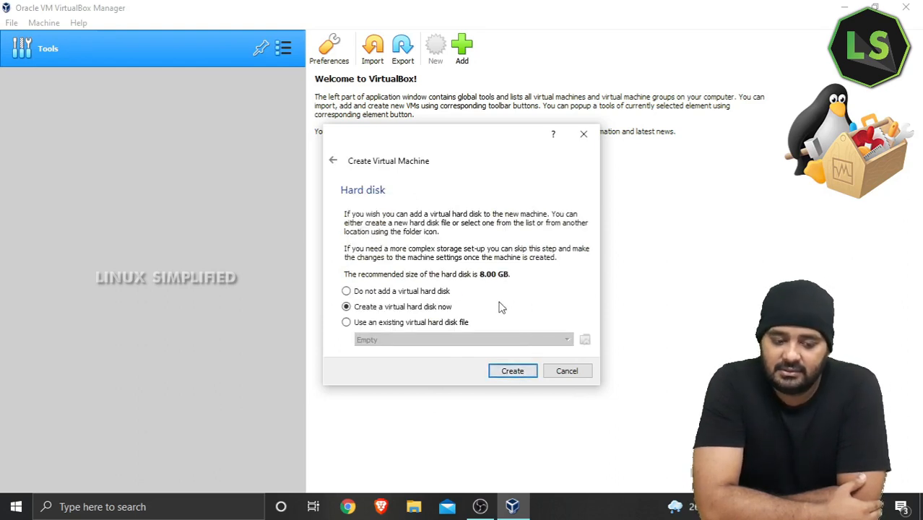
pyautogui.click(502, 377)
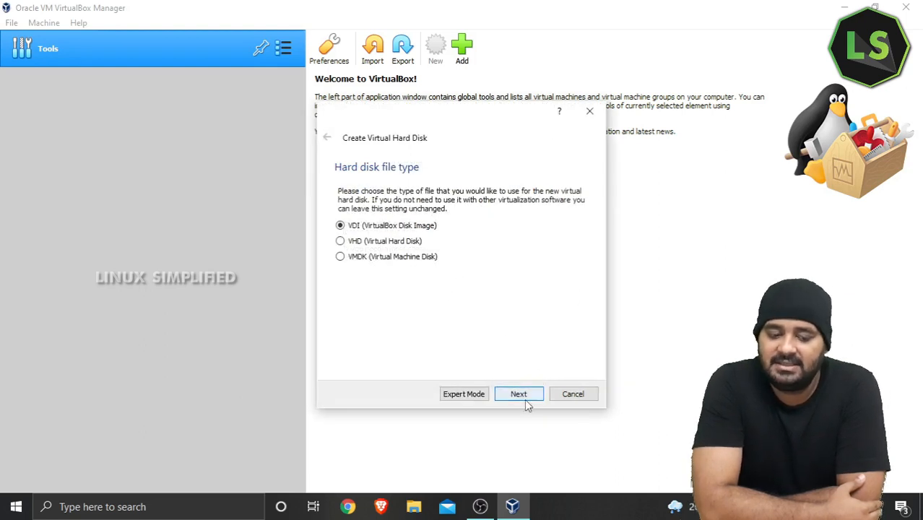
pyautogui.click(520, 396)
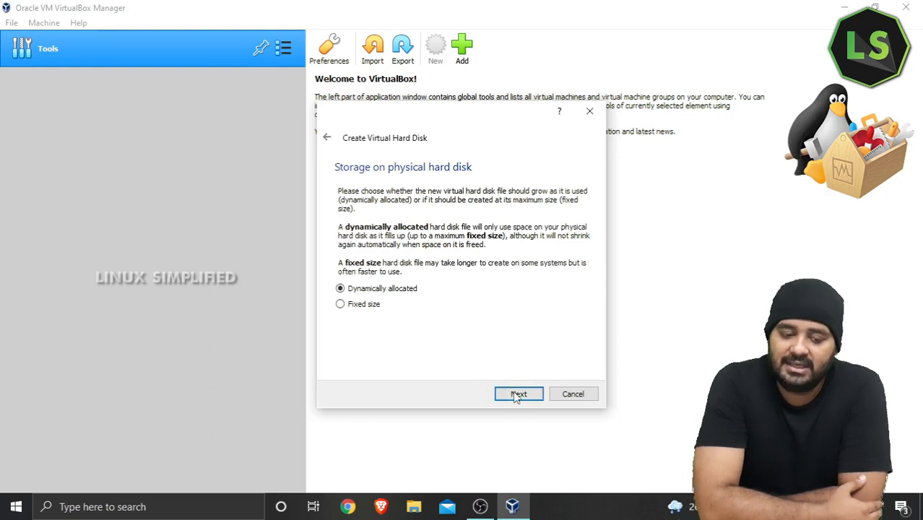
pyautogui.click(538, 396)
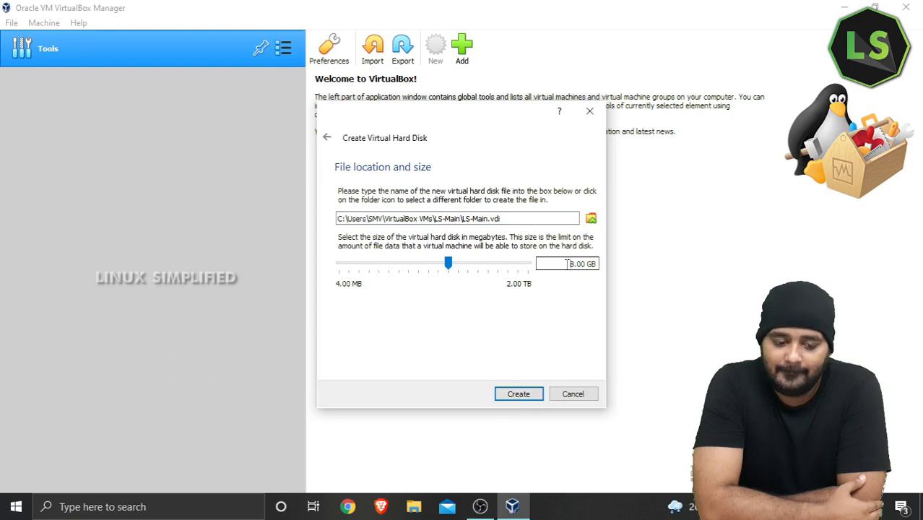
pyautogui.press('Delete')
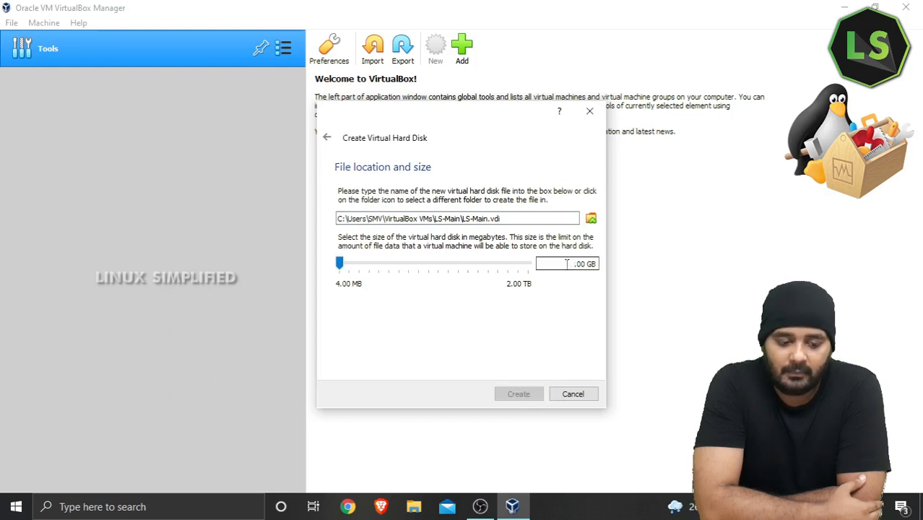
pyautogui.write('20')
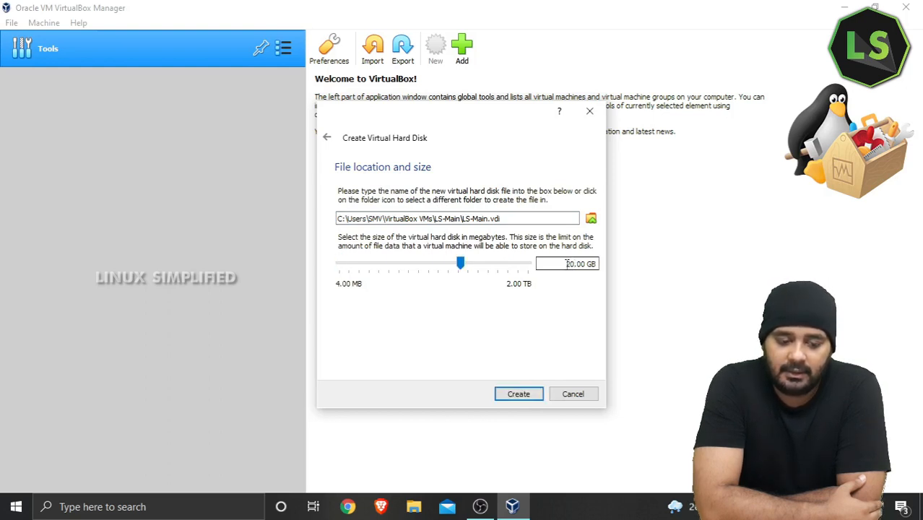
pyautogui.click(524, 400)
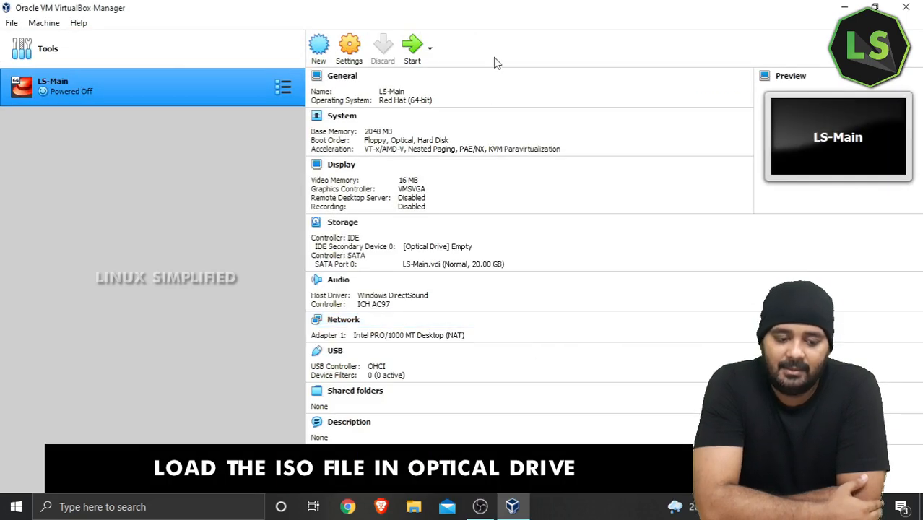
# Step: Load rhel-8.4-x86_64-dvd.iso into LS-Main's optical drive and start the machine
pyautogui.click(463, 247)
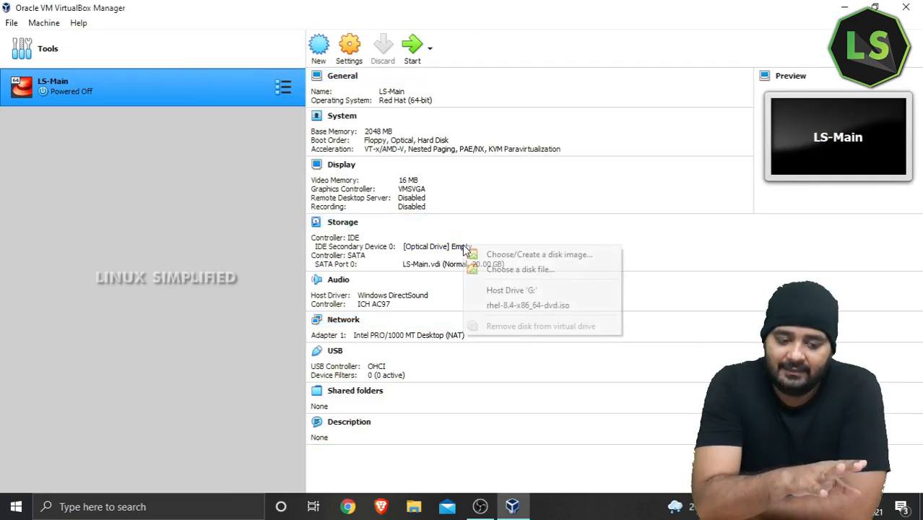
pyautogui.click(527, 305)
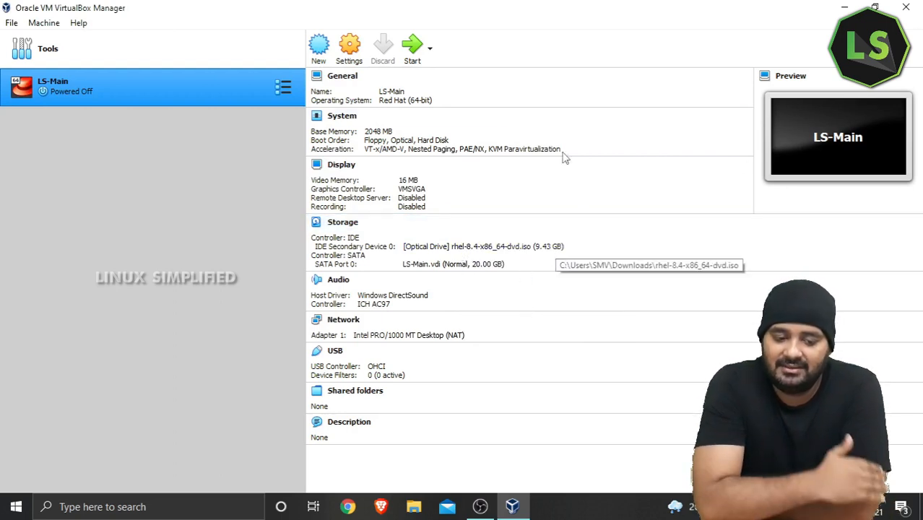
pyautogui.click(410, 46)
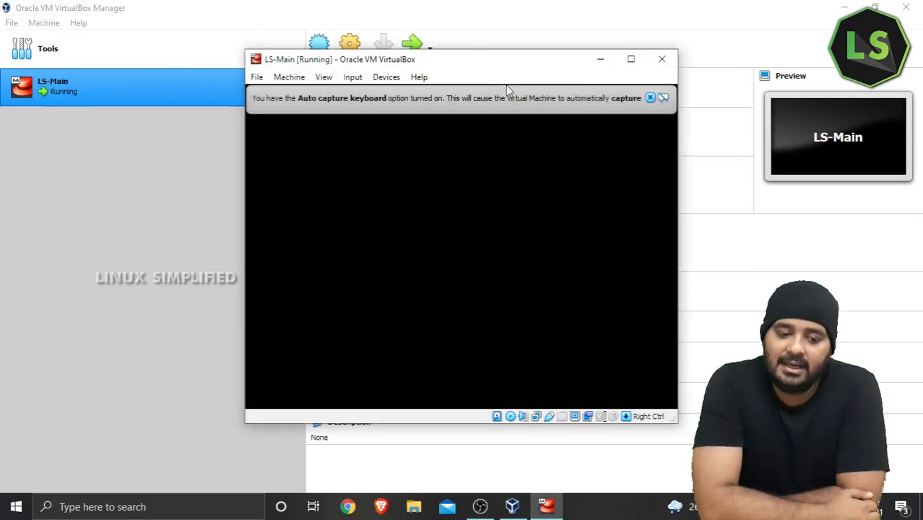
# Step: Dismiss the capture notice, maximize the VM window and boot 'Install Red Hat Enterprise Linux 8.4'
pyautogui.click(651, 99)
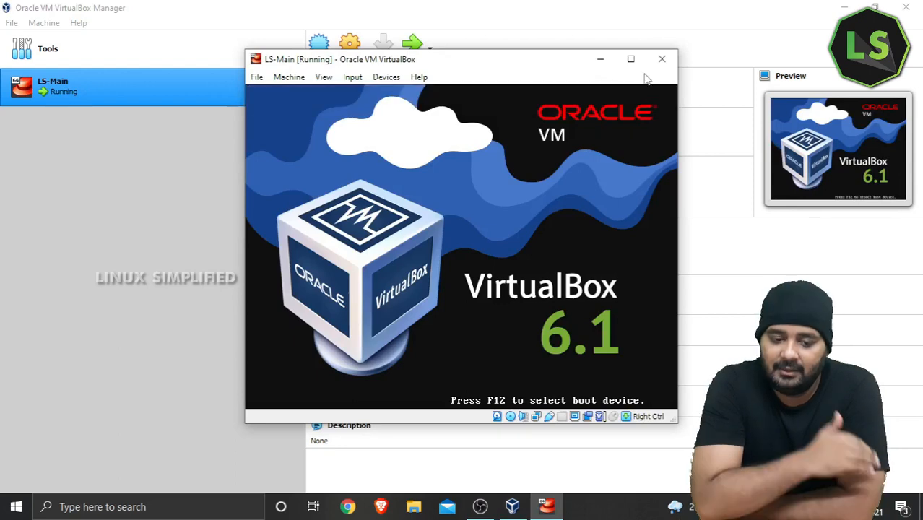
pyautogui.click(630, 58)
pyautogui.press('Up')
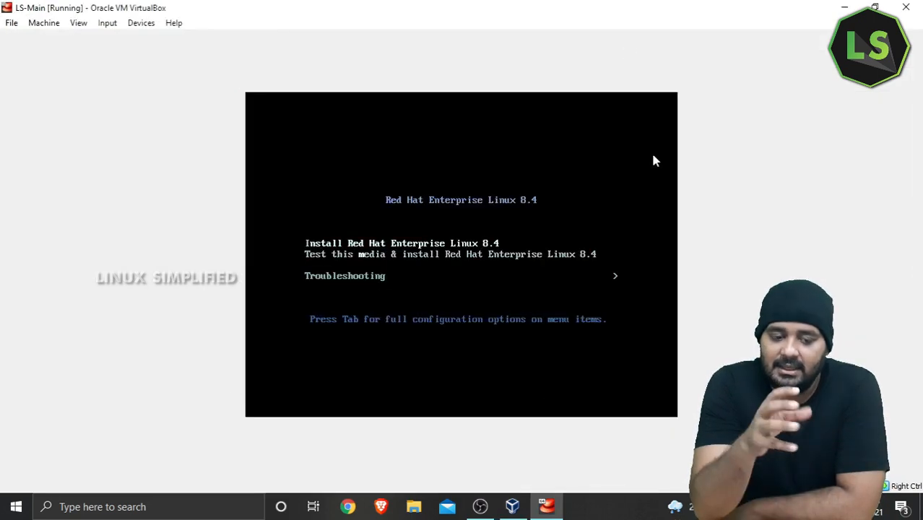
pyautogui.press('Return')
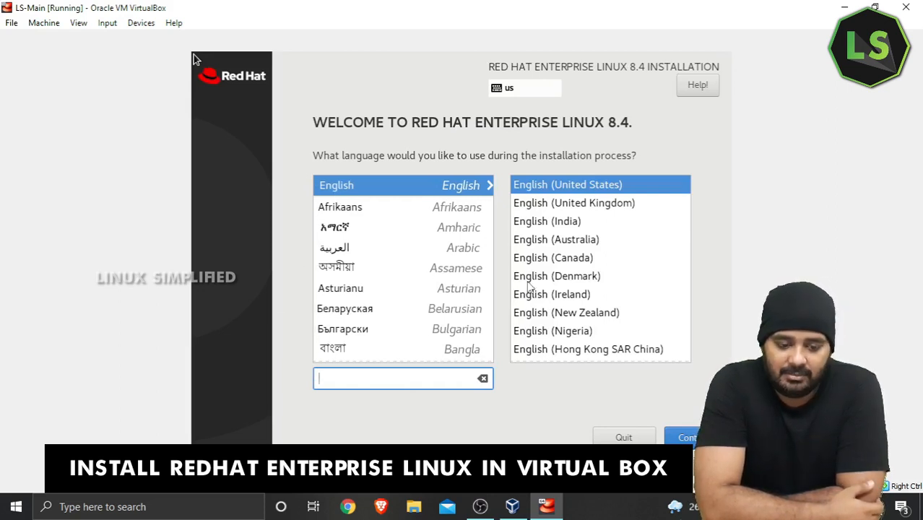
# Step: Keep English (United States), suppress the mouse-capture notice, and reach the Installation Summary
pyautogui.click(671, 430)
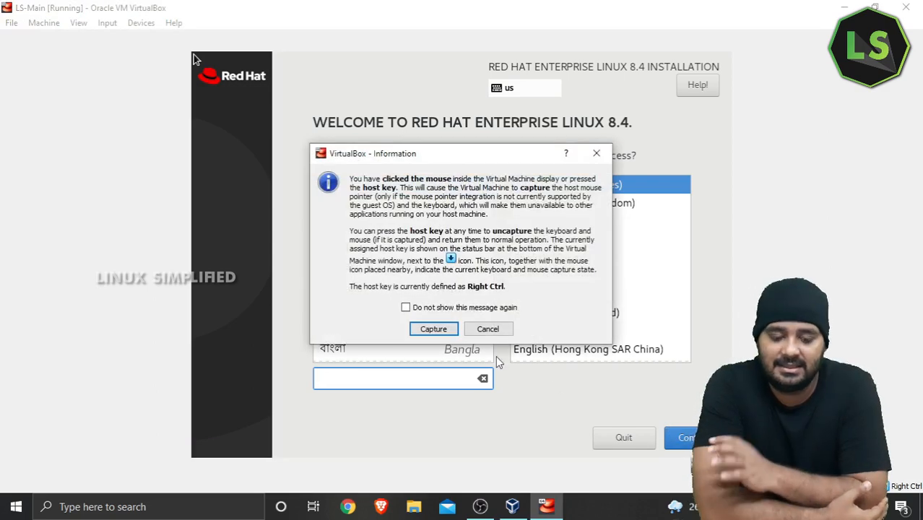
pyautogui.click(418, 310)
pyautogui.click(433, 329)
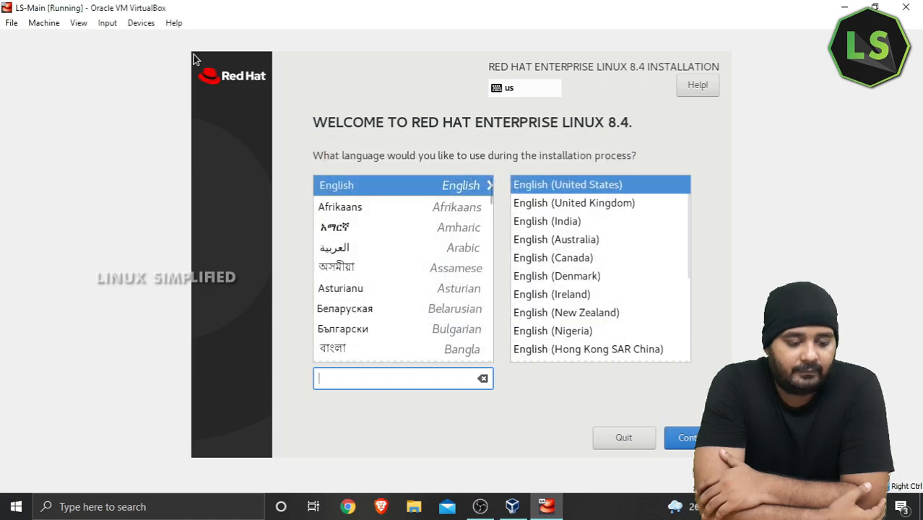
pyautogui.click(675, 437)
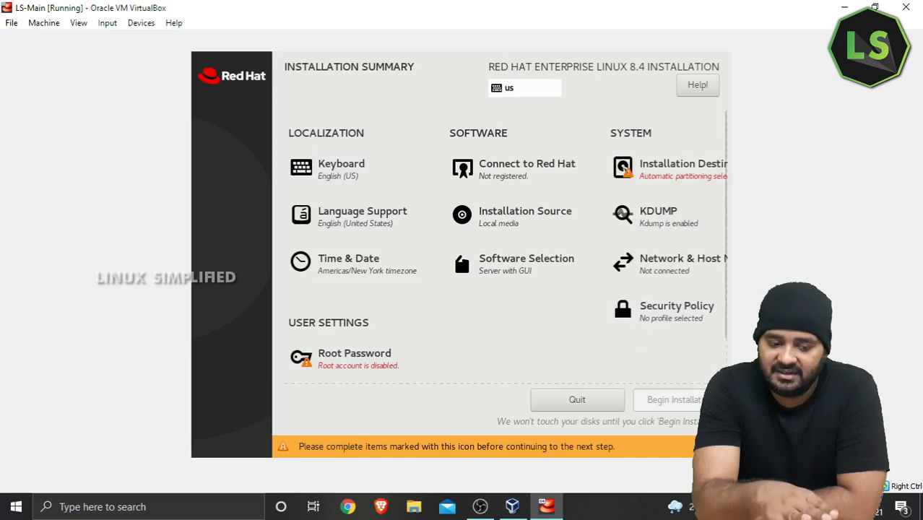
# Step: Accept the 20 GiB disk with automatic partitioning as the installation destination
pyautogui.click(697, 177)
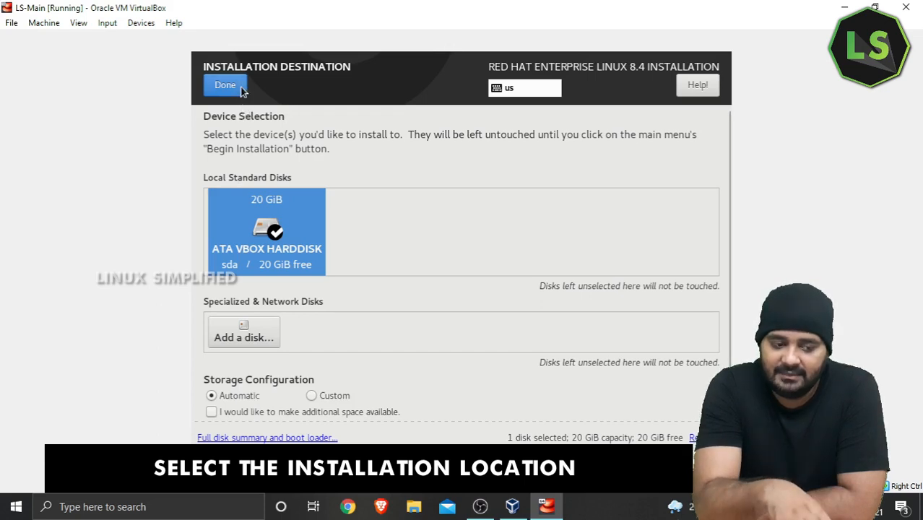
pyautogui.click(225, 86)
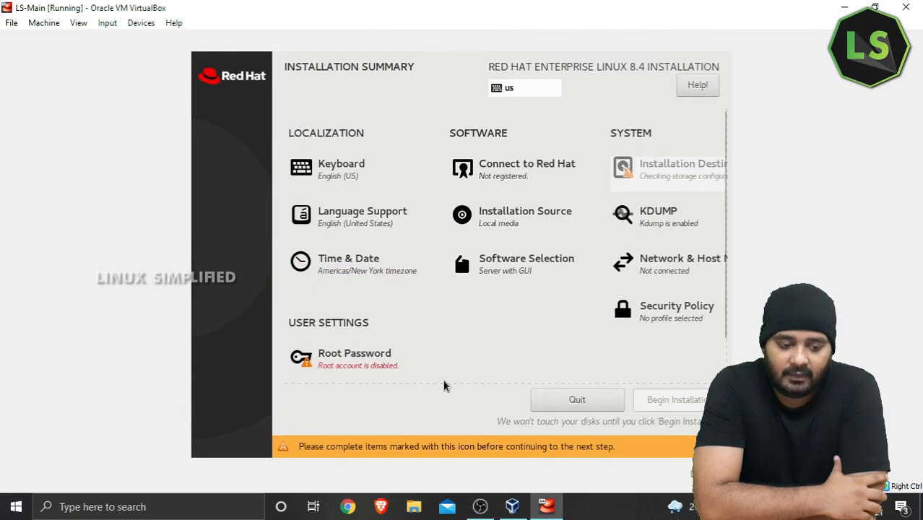
pyautogui.click(358, 370)
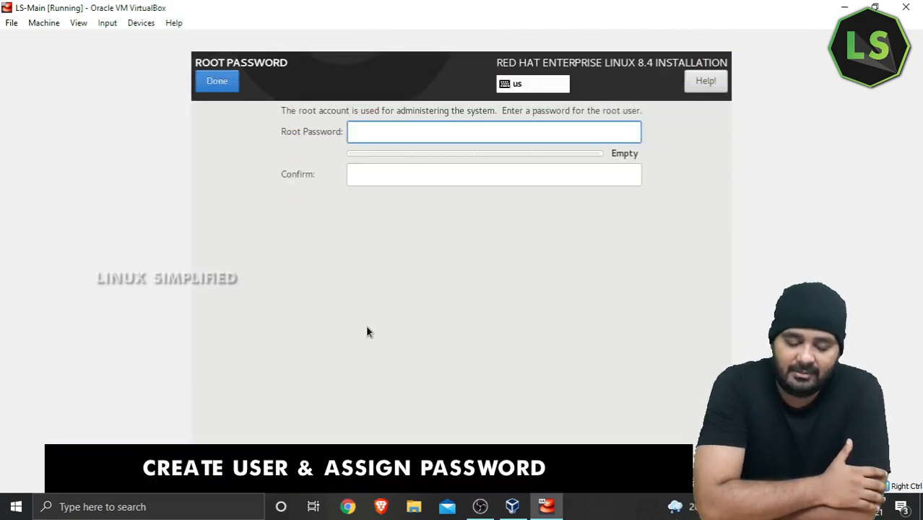
# Step: Enter and confirm the root password, accepting it despite the weak-password warning
pyautogui.write('•••••••••')
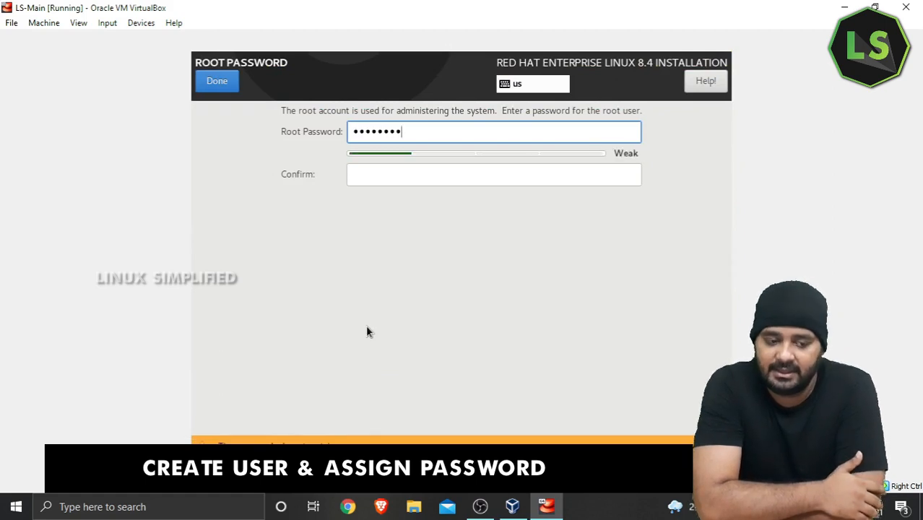
pyautogui.write('•••')
pyautogui.press('Tab')
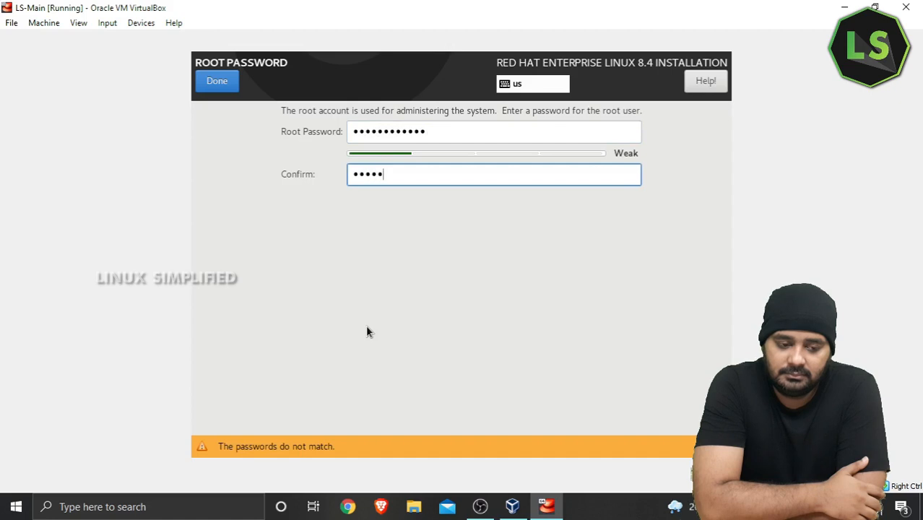
pyautogui.write('••••••••••••')
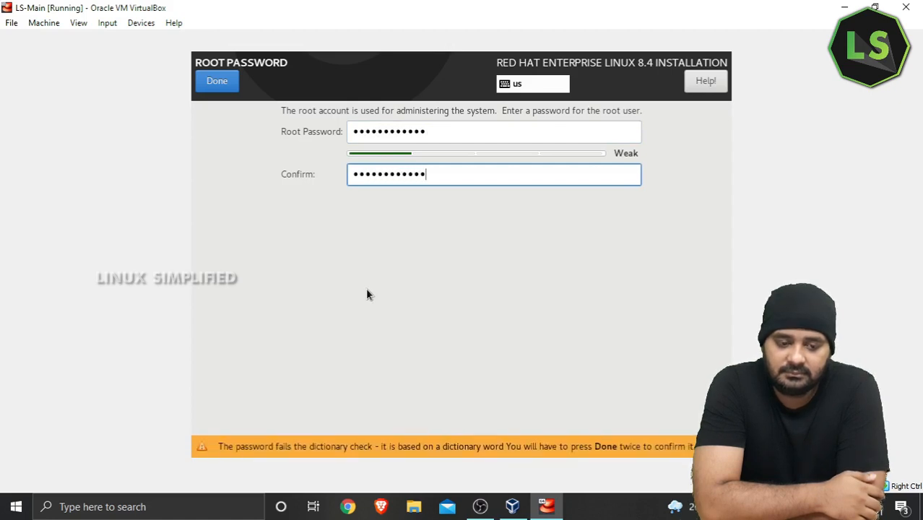
pyautogui.click(229, 88)
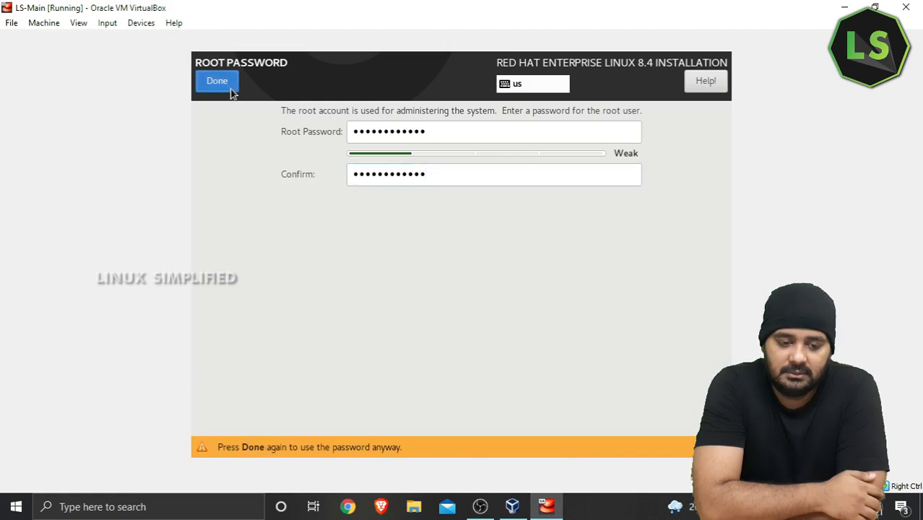
pyautogui.click(231, 93)
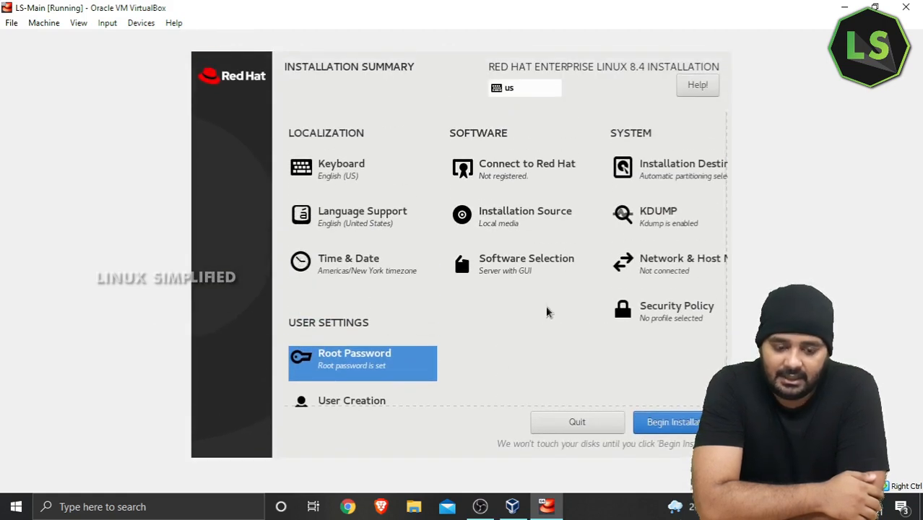
# Step: In Network & Host Name, close the add-device dialog and switch Ethernet enp0s3 on
pyautogui.click(666, 269)
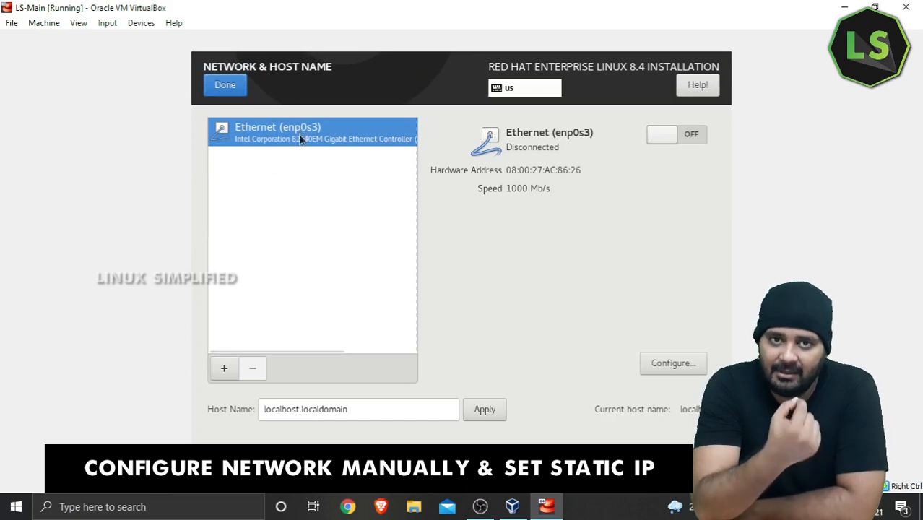
pyautogui.click(224, 369)
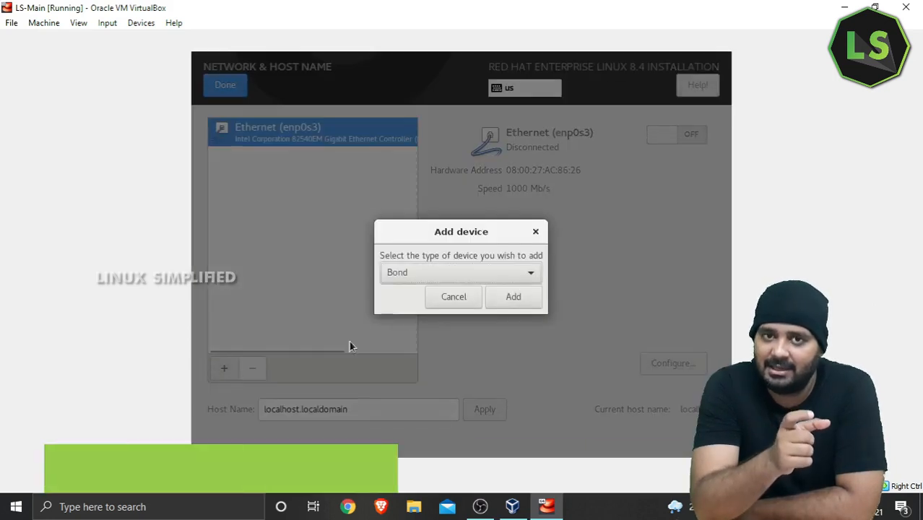
pyautogui.click(536, 231)
pyautogui.click(670, 135)
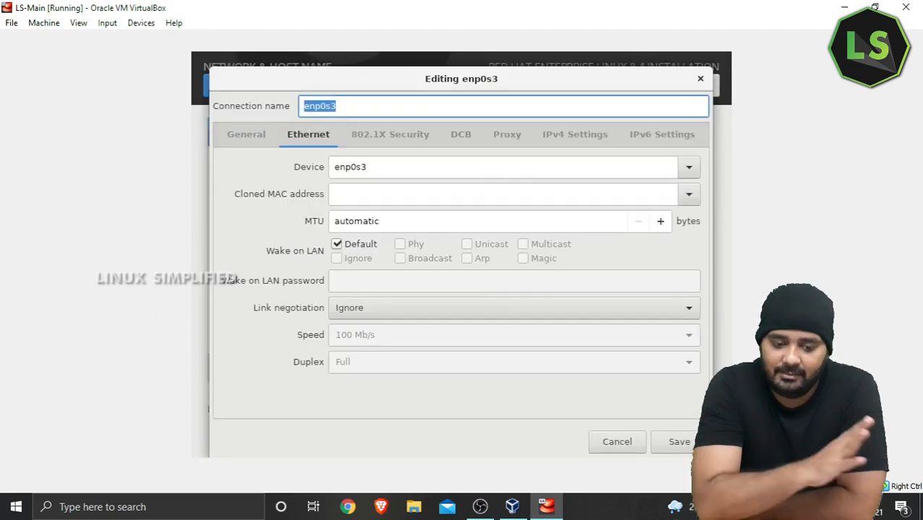
# Step: Disable IPv6 on enp0s3, switch IPv4 to Manual, and add an address entry
pyautogui.click(682, 134)
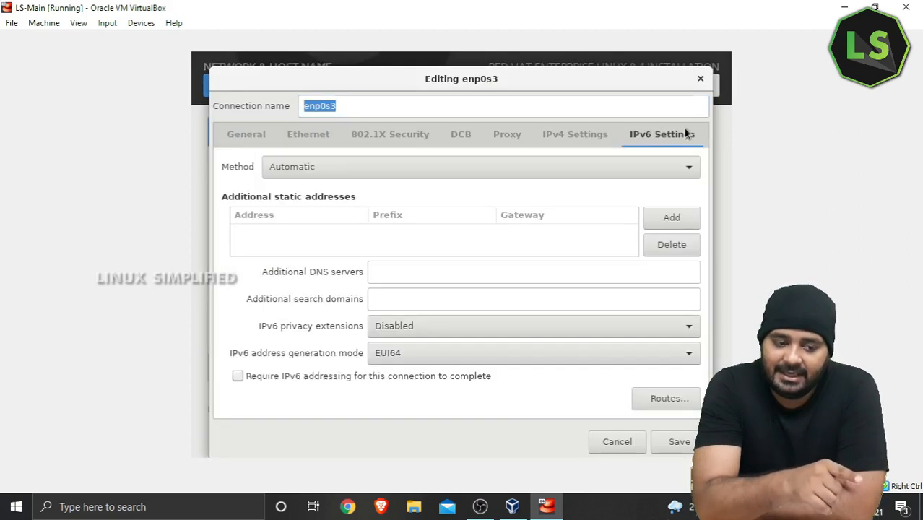
pyautogui.click(640, 163)
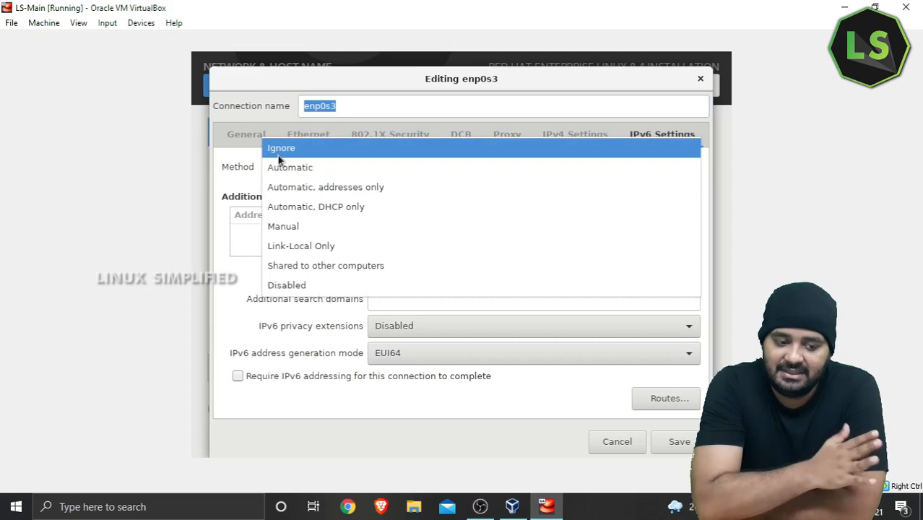
pyautogui.click(309, 284)
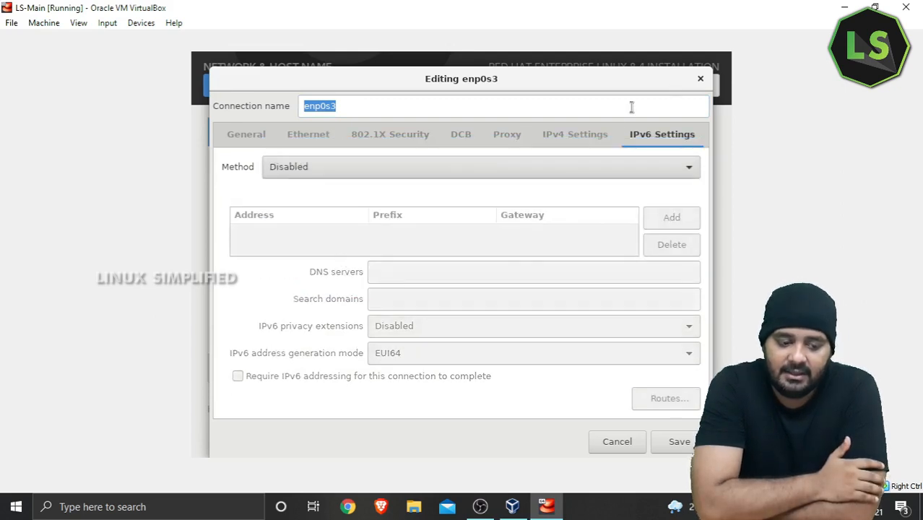
pyautogui.click(597, 138)
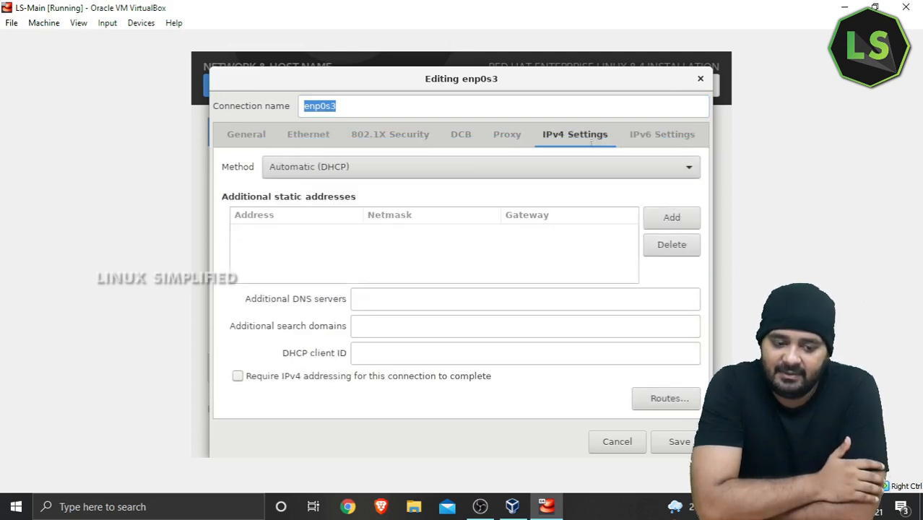
pyautogui.click(366, 168)
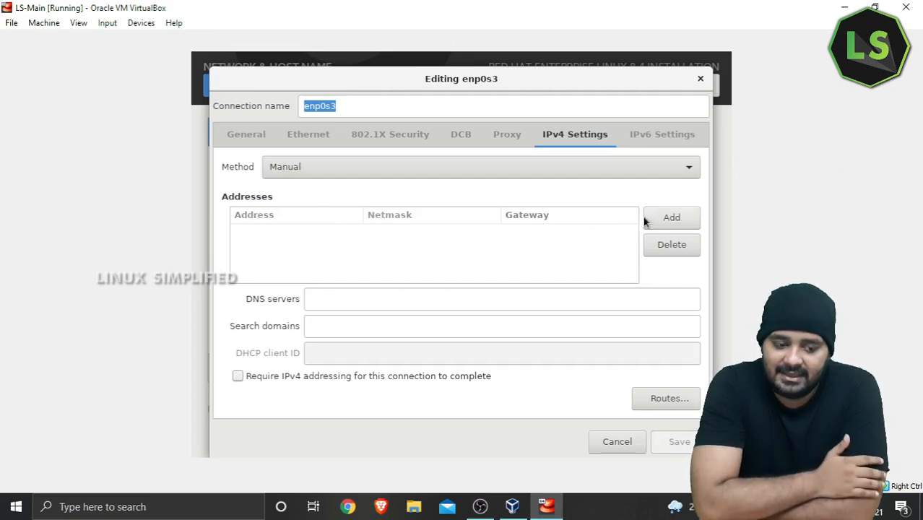
pyautogui.click(669, 219)
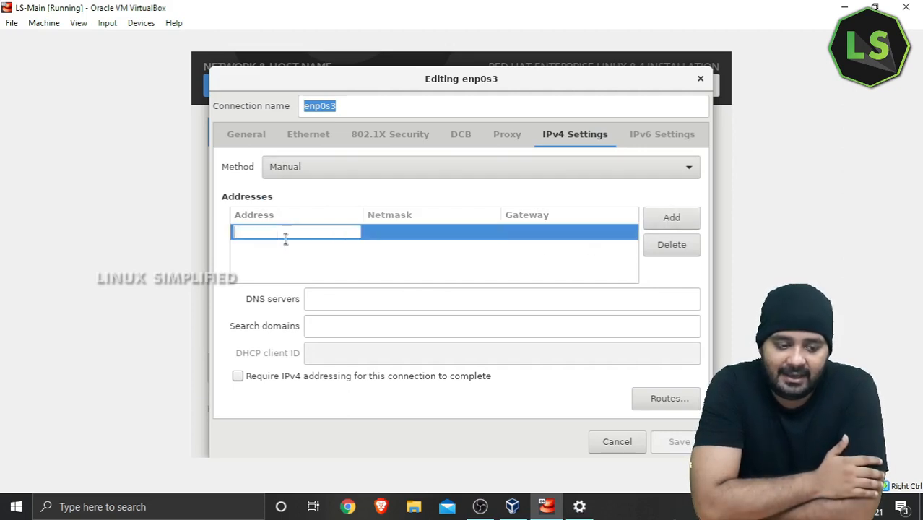
# Step: Save enp0s3 with IP 192.168.0.200, netmask 255.255.255.0, gateway and DNS 192.168.0.1
pyautogui.write('1')
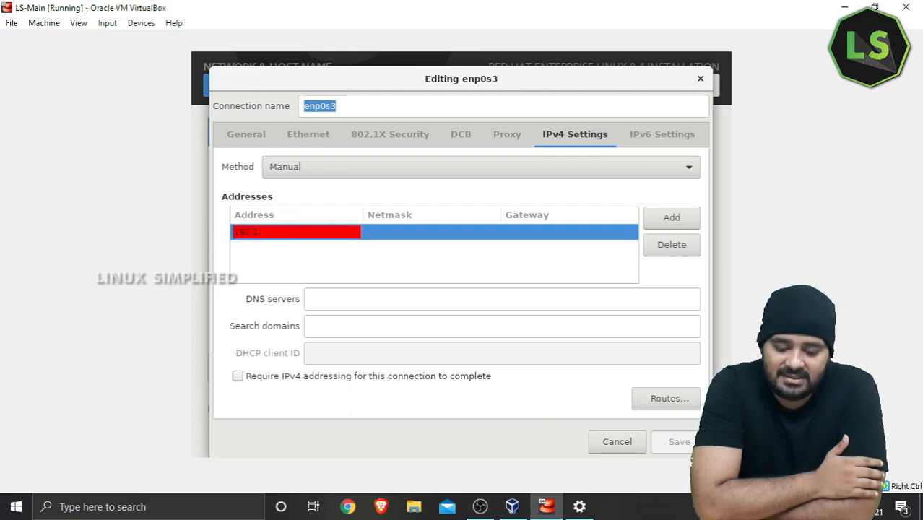
pyautogui.write('92.168.0.200')
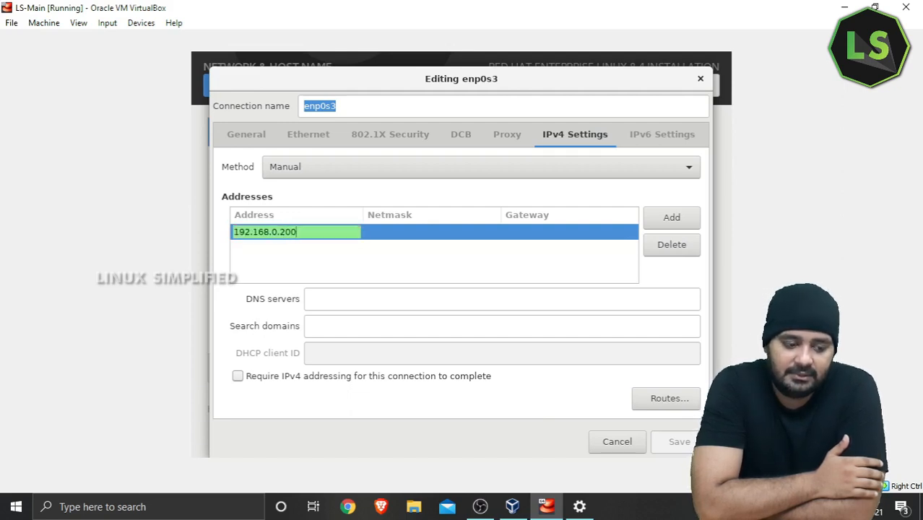
pyautogui.press('Tab')
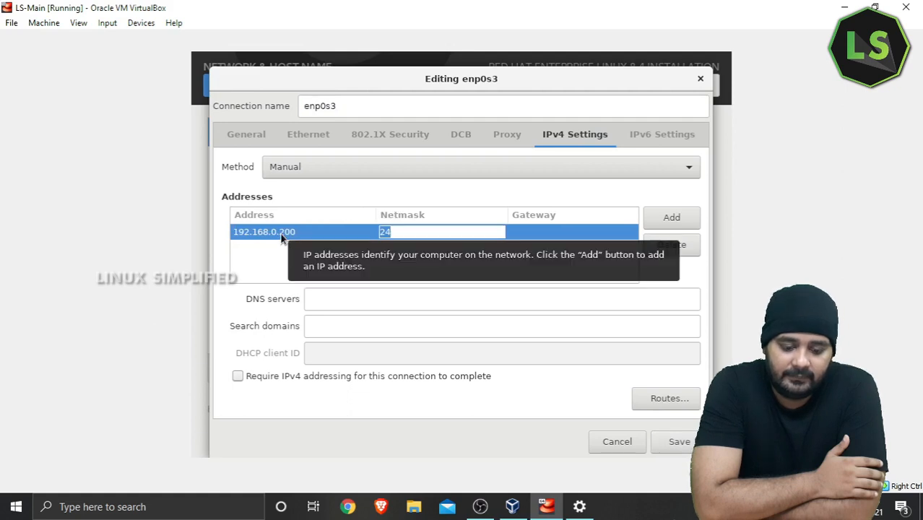
pyautogui.write('255')
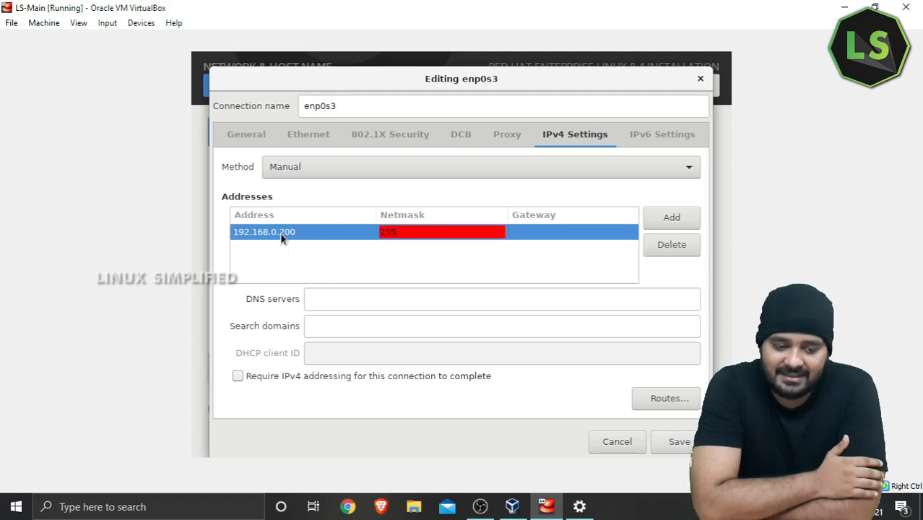
pyautogui.write('.255.255')
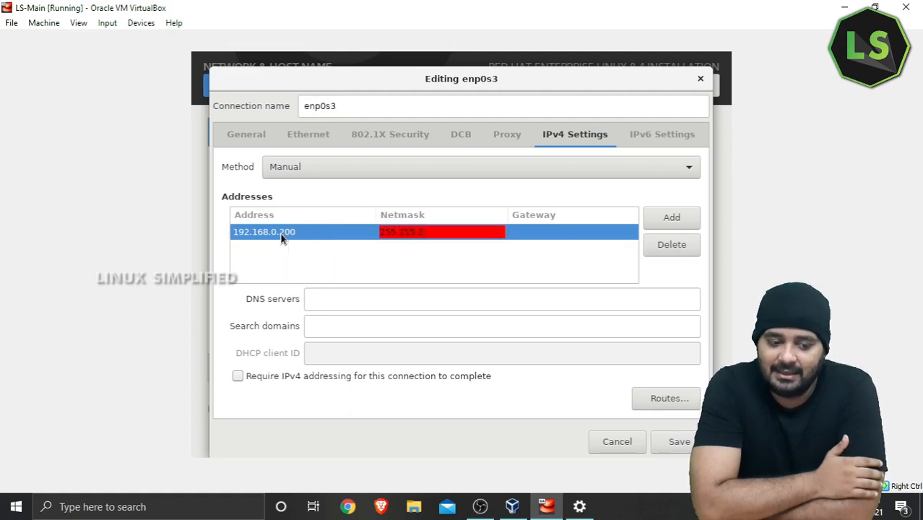
pyautogui.write('.0')
pyautogui.press('Tab')
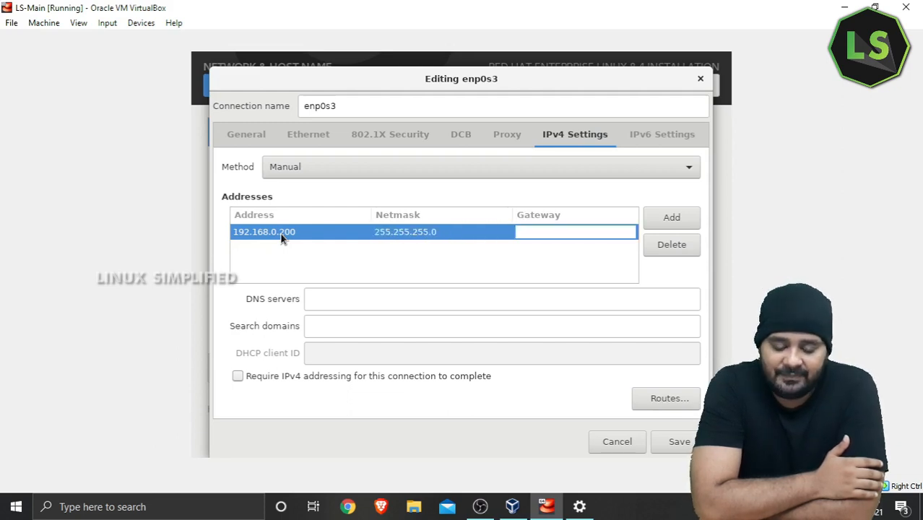
pyautogui.write('192.16')
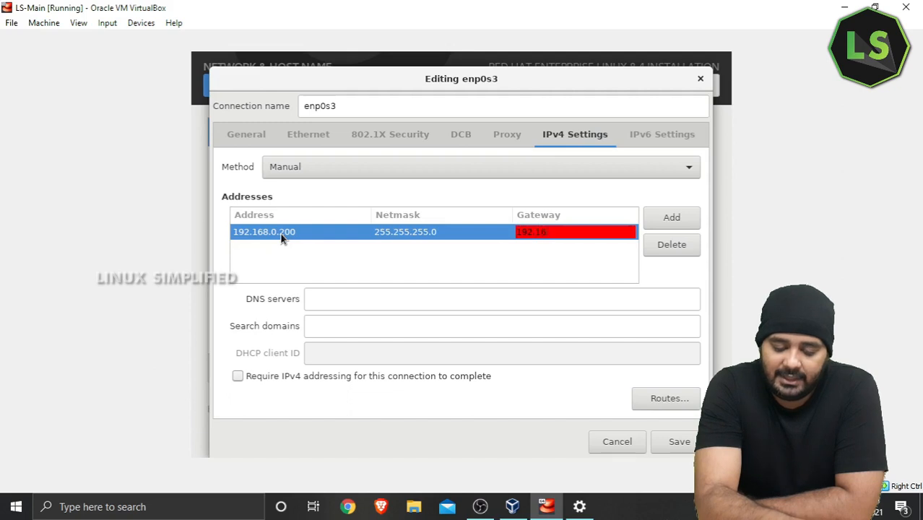
pyautogui.write('8.0.1')
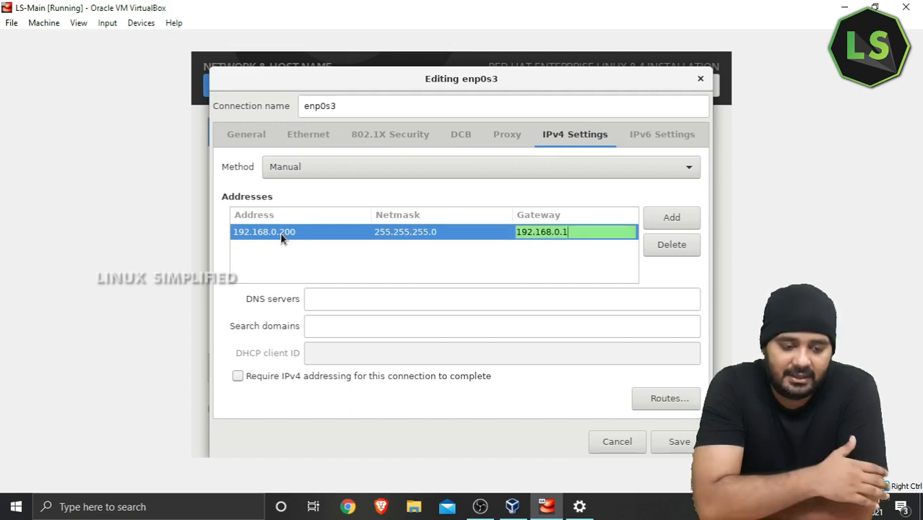
pyautogui.click(395, 298)
pyautogui.write('192.16')
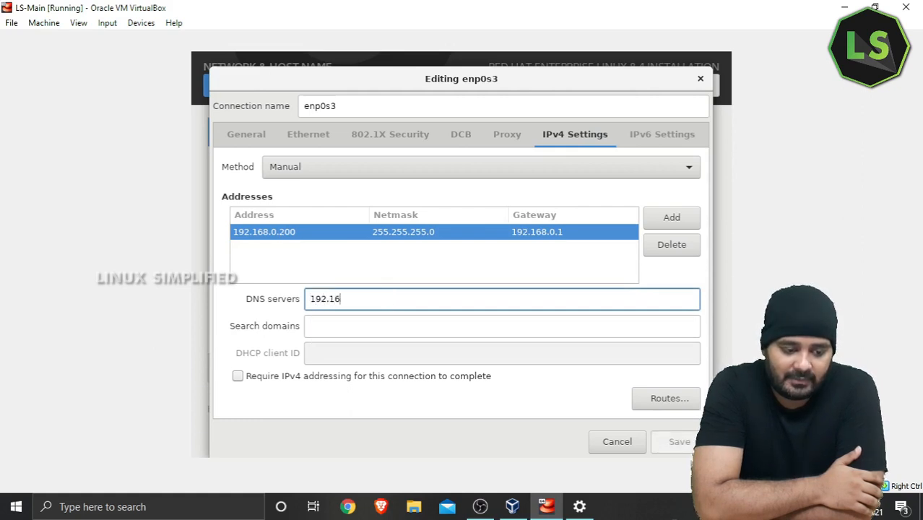
pyautogui.write('8.0.')
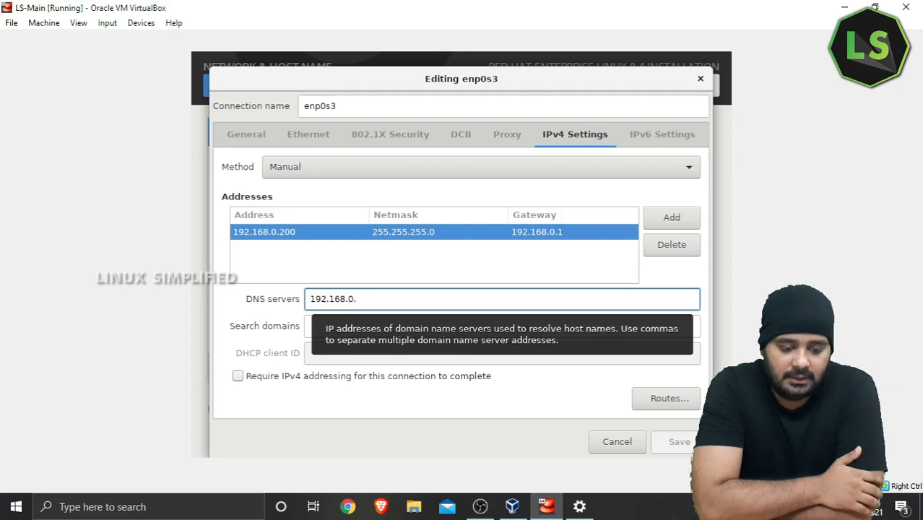
pyautogui.write('1')
pyautogui.press('Tab')
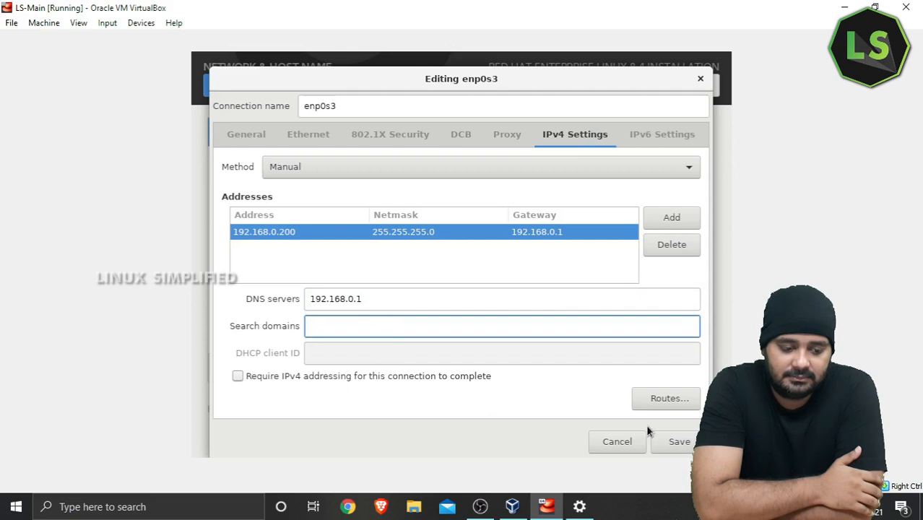
pyautogui.click(665, 440)
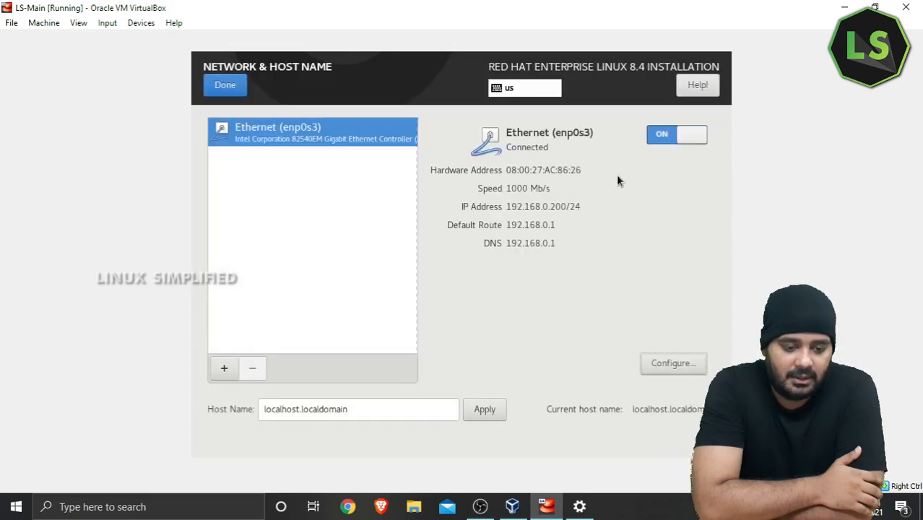
# Step: Apply host name ls.localhost and return to the Installation Summary
pyautogui.click(369, 413)
pyautogui.moveTo(370, 413); pyautogui.dragTo(247, 392)
pyautogui.write('L')
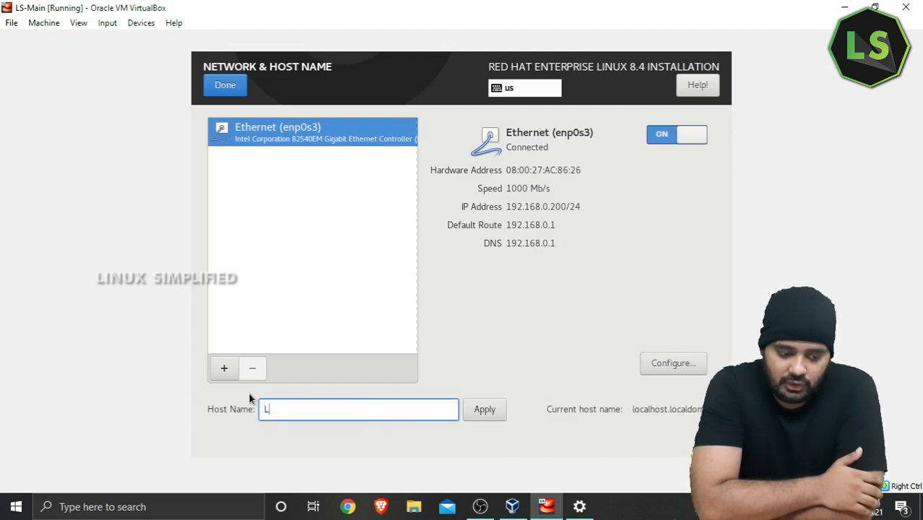
pyautogui.press('BackSpace')
pyautogui.write('ls')
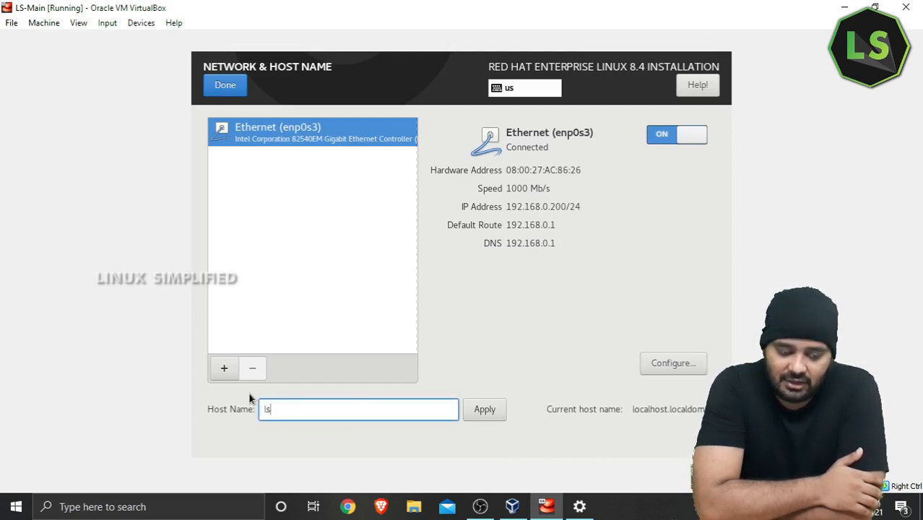
pyautogui.write('.')
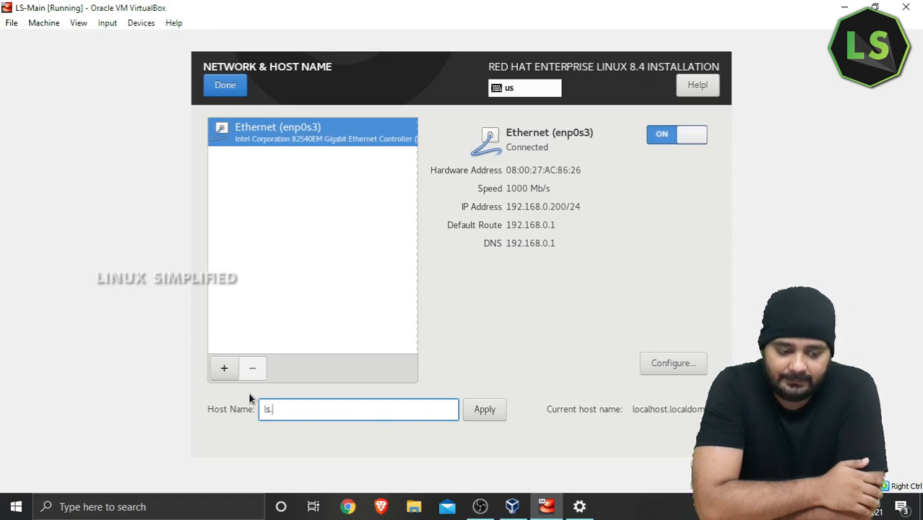
pyautogui.write('local')
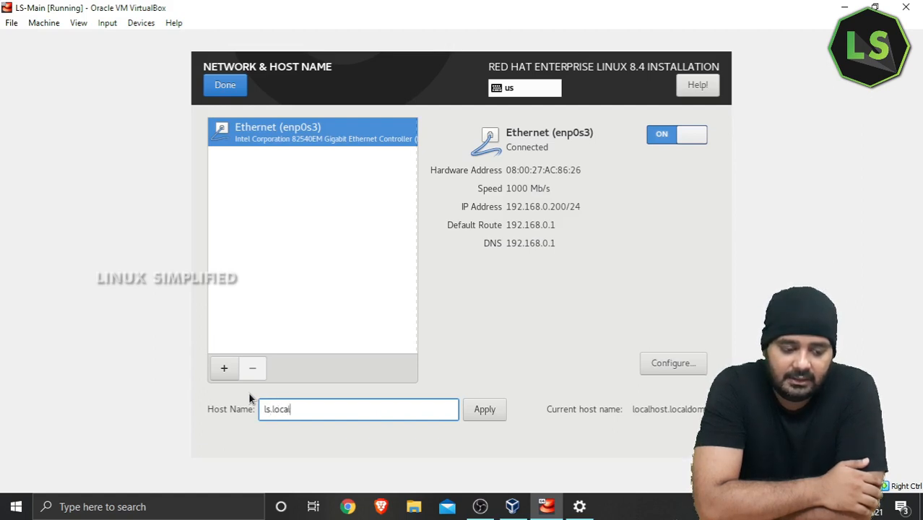
pyautogui.write('host')
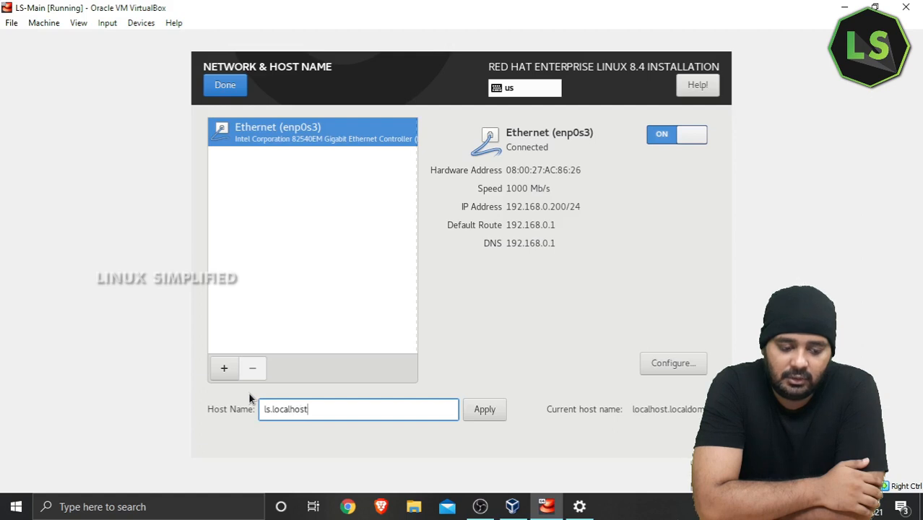
pyautogui.click(477, 409)
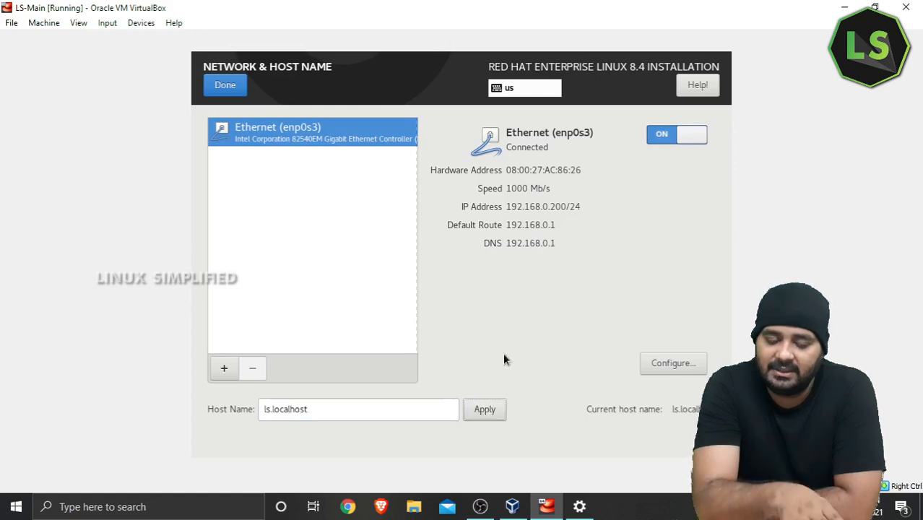
pyautogui.click(219, 85)
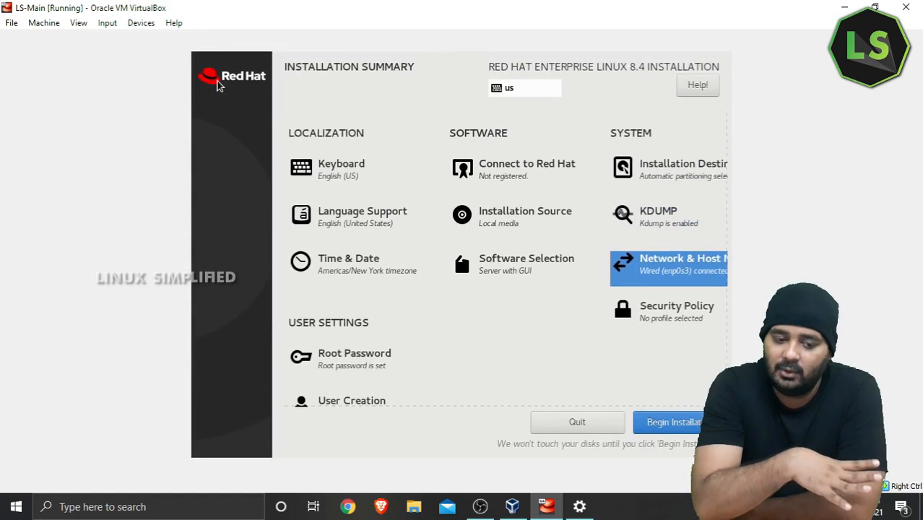
# Step: Begin the RHEL 8.4 installation and let it reboot into Initial Setup
pyautogui.click(698, 423)
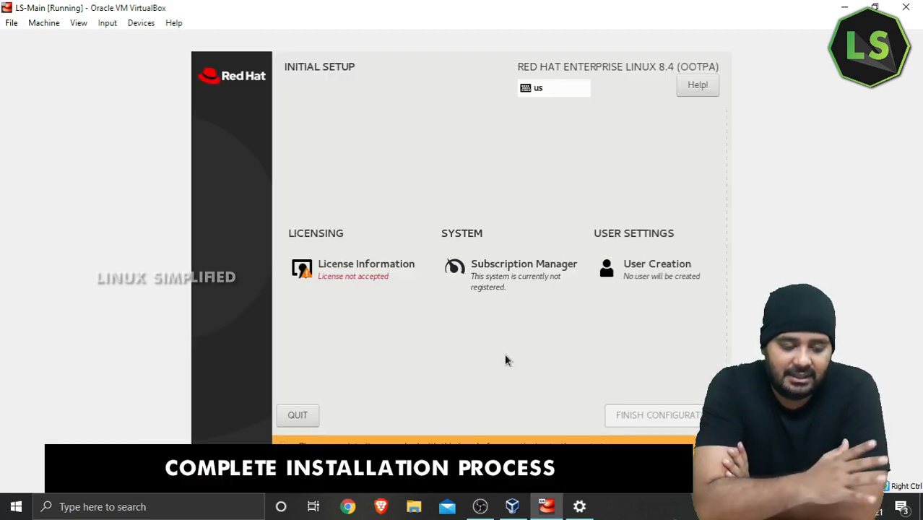
# Step: Accept the Red Hat licence agreement under License Information
pyautogui.click(332, 279)
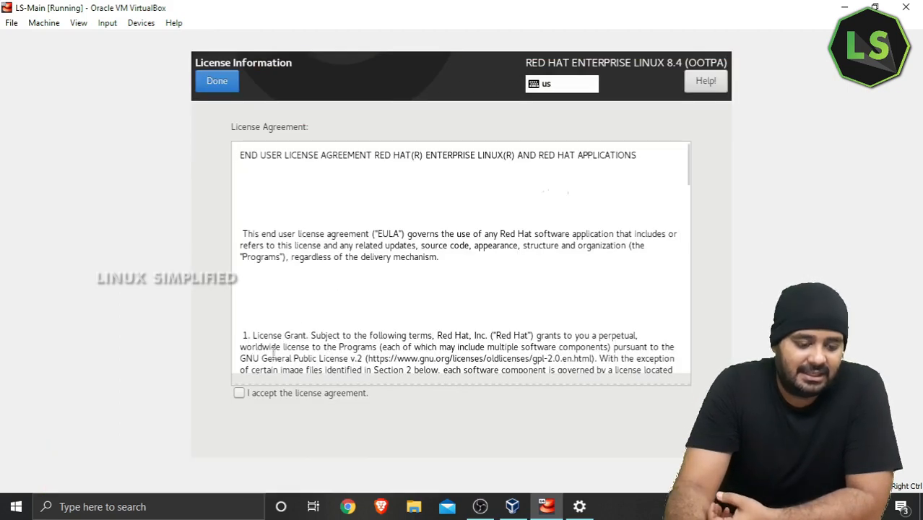
pyautogui.click(238, 395)
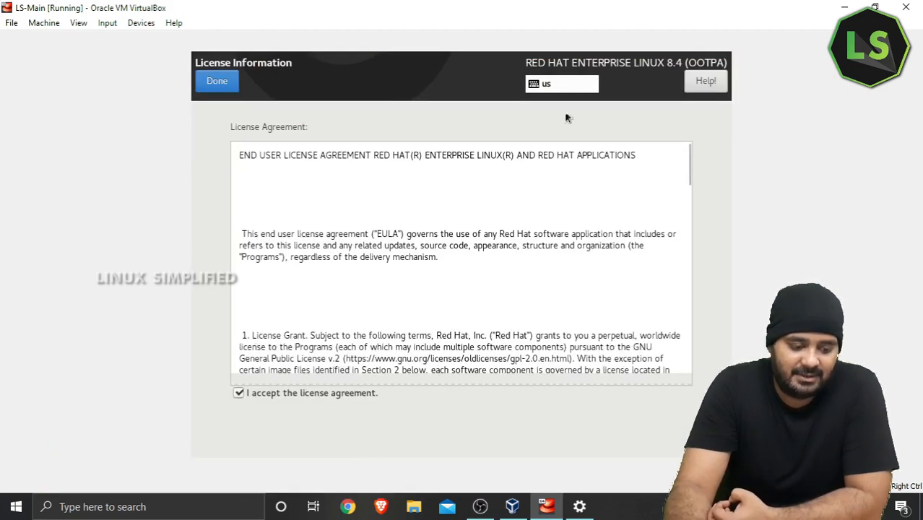
pyautogui.click(211, 78)
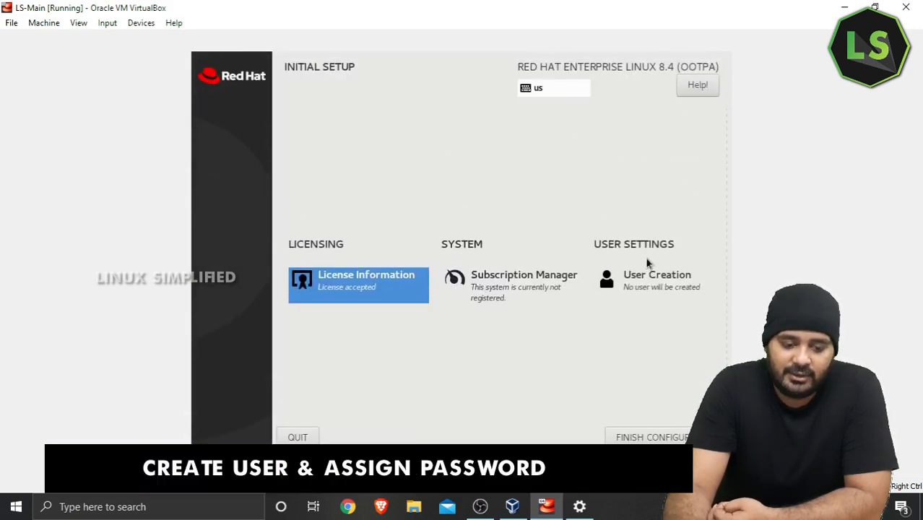
# Step: Create a user with a full name and password, accepting the weak-password warning
pyautogui.click(648, 275)
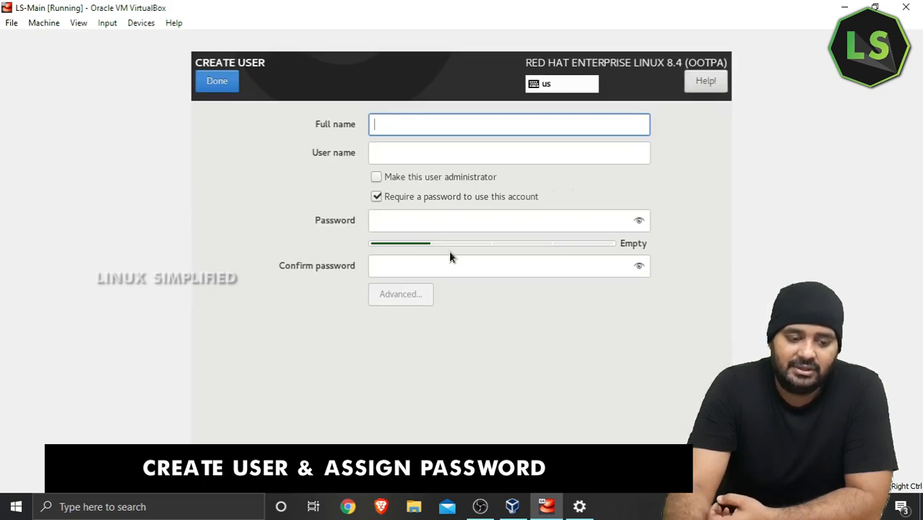
pyautogui.write('Mrv')
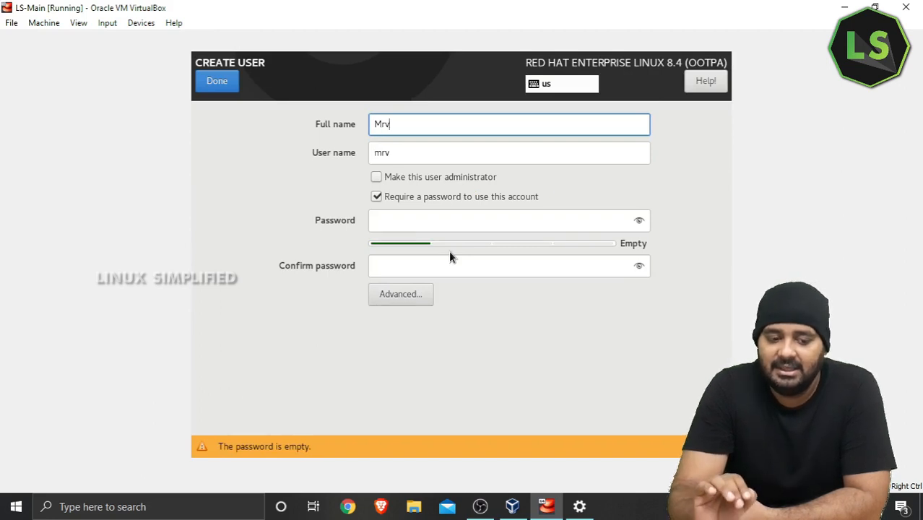
pyautogui.click(467, 224)
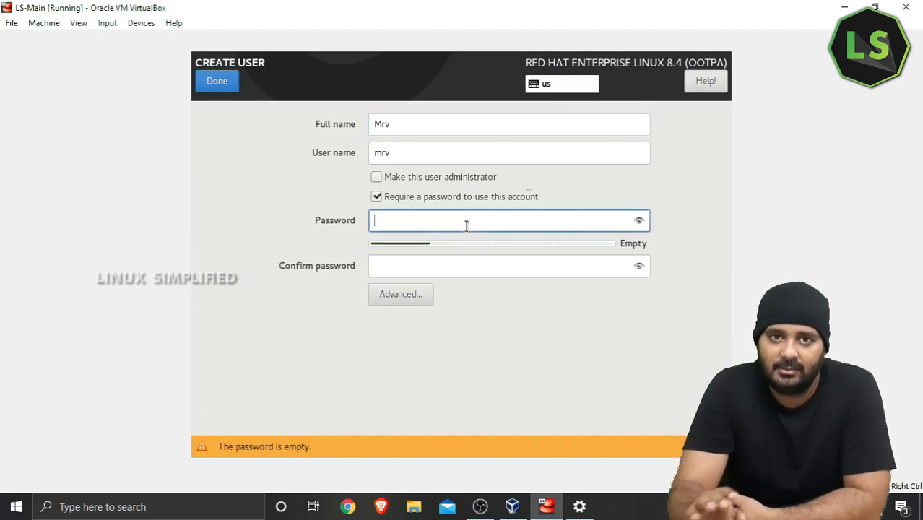
pyautogui.write('redhat12')
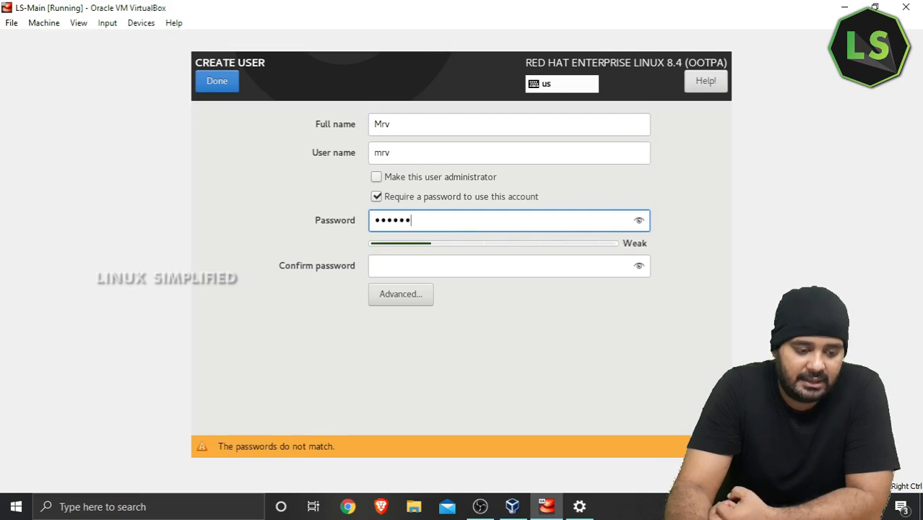
pyautogui.press('Tab')
pyautogui.write('r')
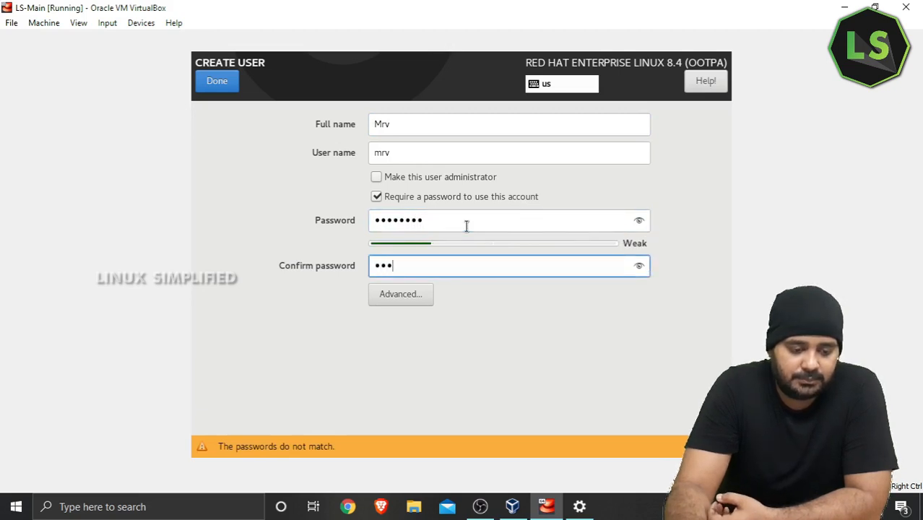
pyautogui.write('edhat12')
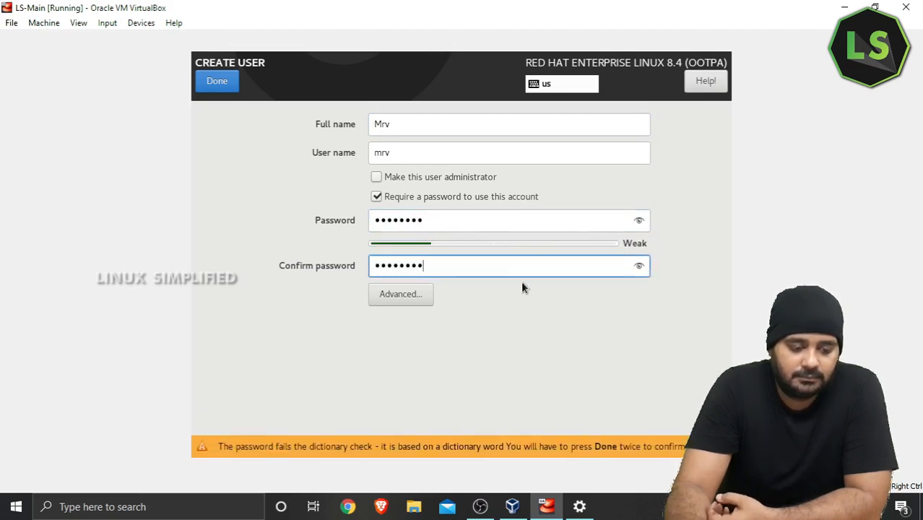
pyautogui.click(211, 72)
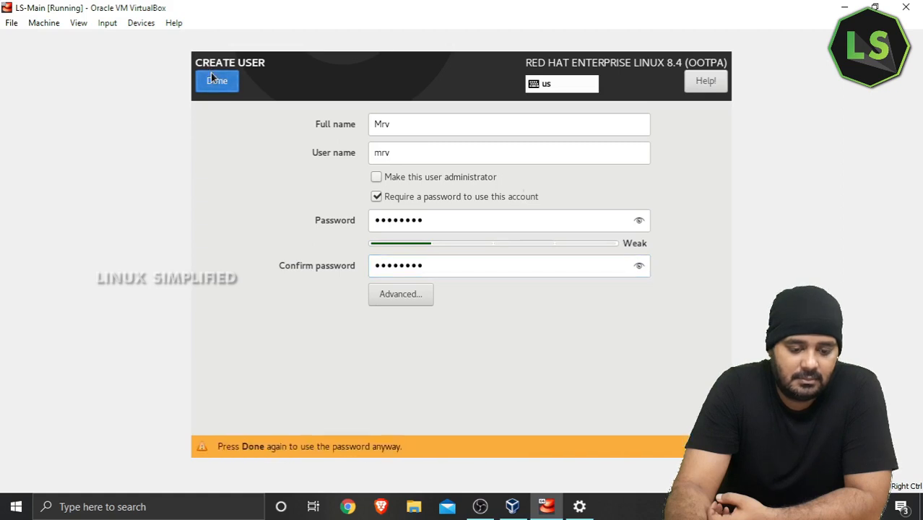
pyautogui.click(211, 72)
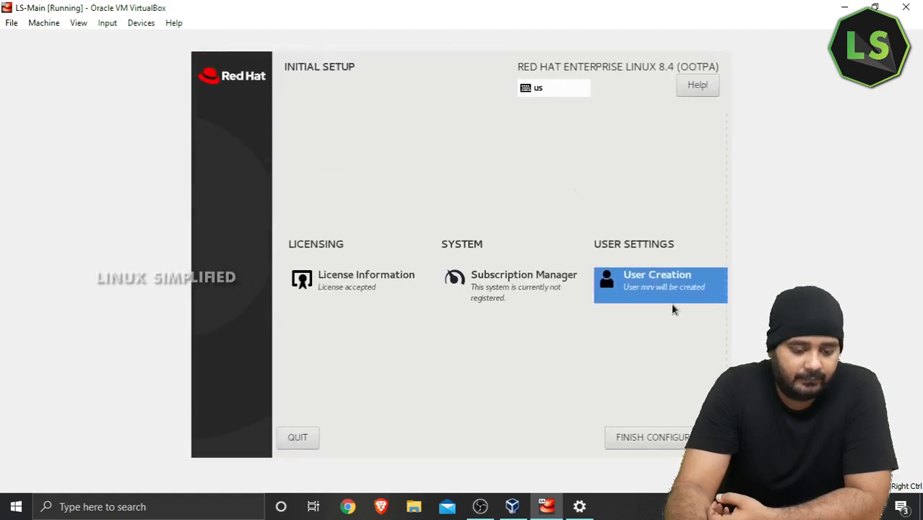
# Step: Finish configuration, sign in as the new user, and dismiss the registration notice
pyautogui.click(672, 432)
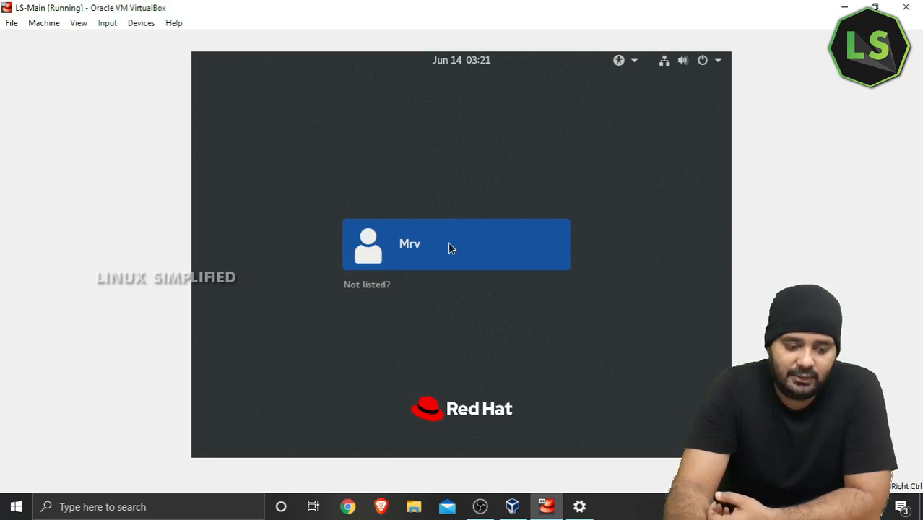
pyautogui.click(451, 245)
pyautogui.write('••••••••')
pyautogui.press('Return')
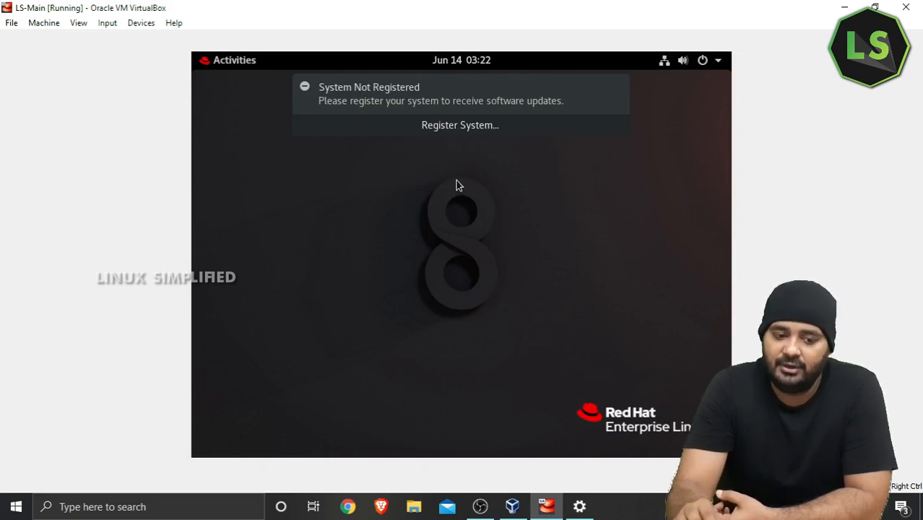
pyautogui.click(473, 131)
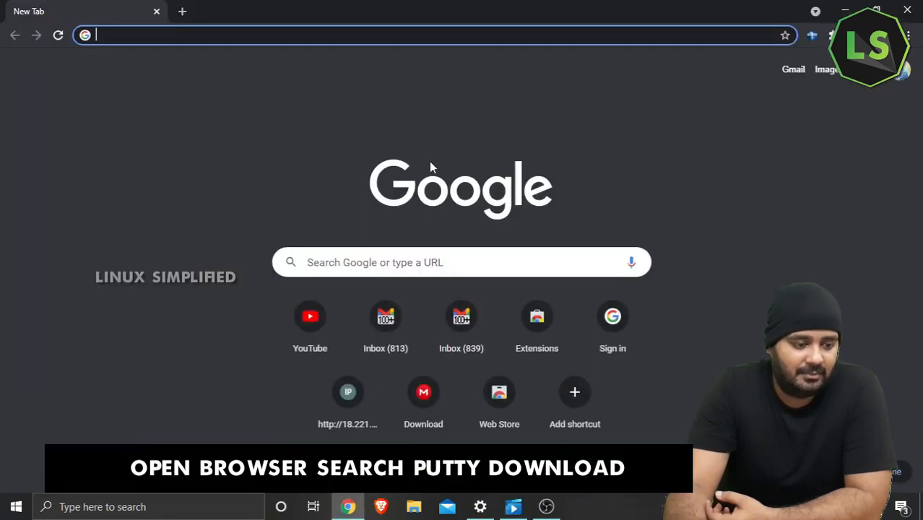
# Step: Search for PuTTY and go to the official PuTTY download page
pyautogui.write('putty')
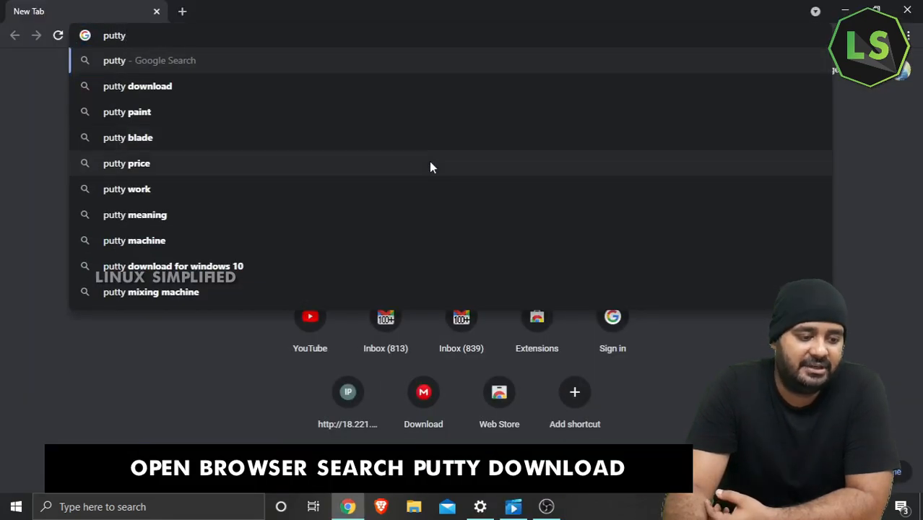
pyautogui.press('Down')
pyautogui.press('Return')
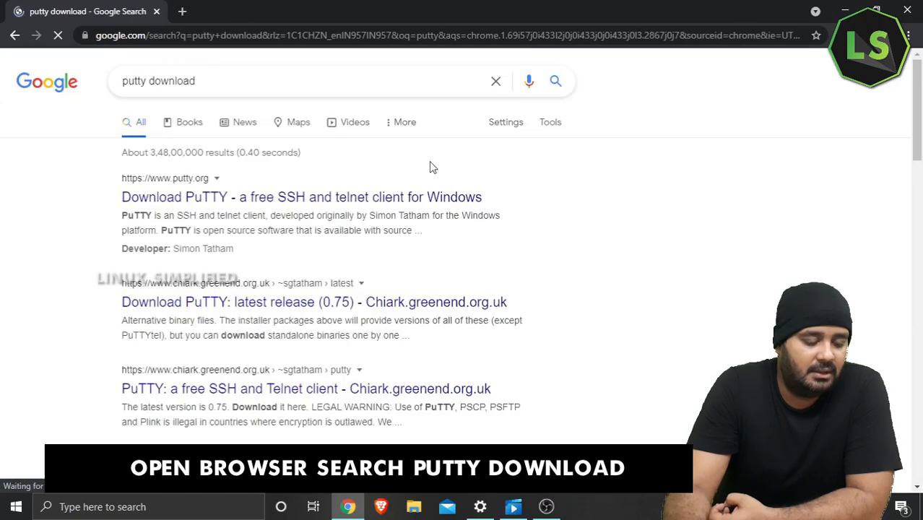
pyautogui.click(401, 194)
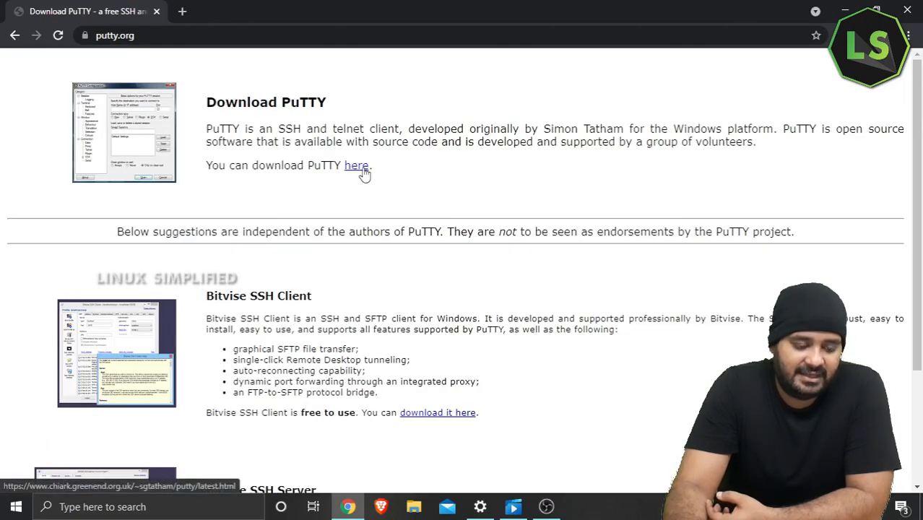
pyautogui.click(358, 167)
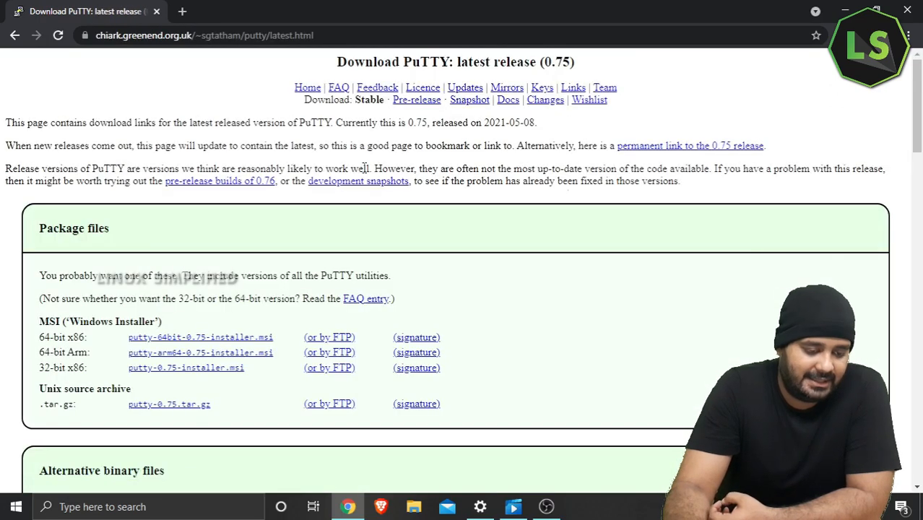
pyautogui.scroll(-2, 365, 168)
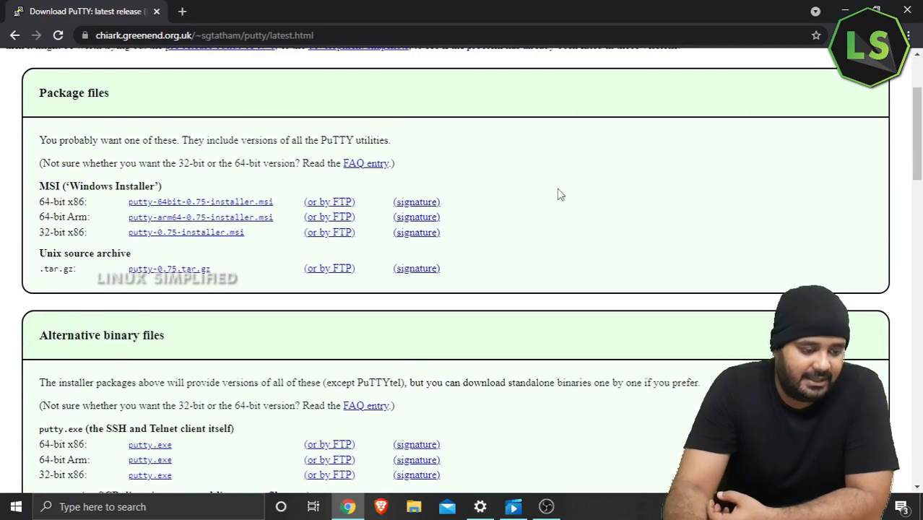
# Step: Download putty-64bit-0.75-installer.msi and open it
pyautogui.click(242, 202)
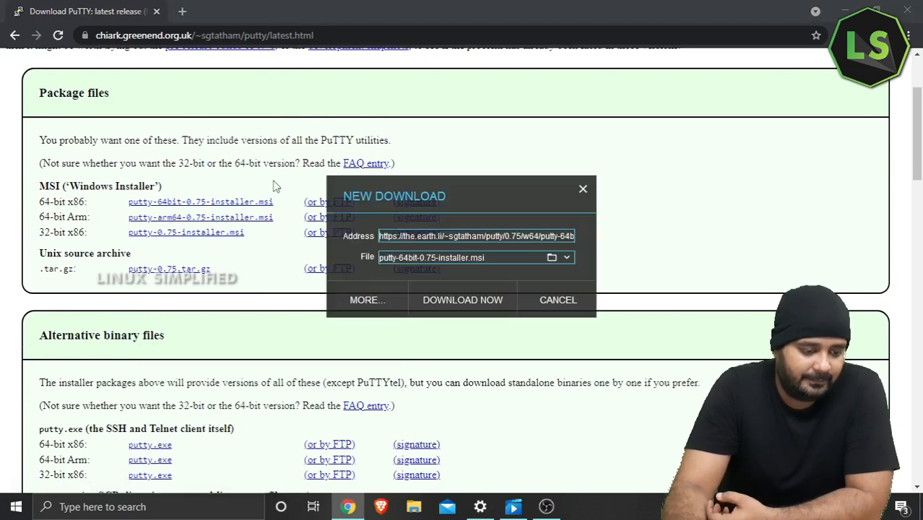
pyautogui.click(442, 299)
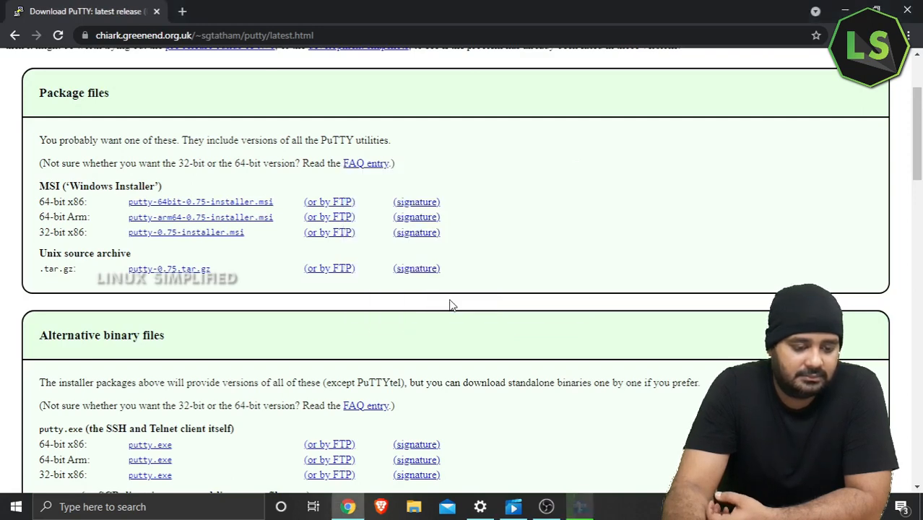
pyautogui.click(395, 304)
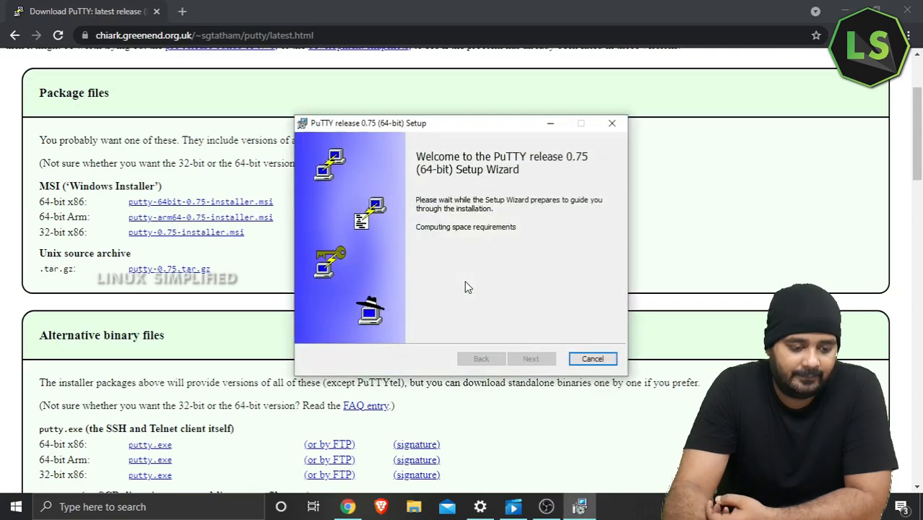
# Step: Install PuTTY 0.75 in the default folder with a desktop shortcut, skipping the README
pyautogui.click(549, 359)
pyautogui.click(551, 359)
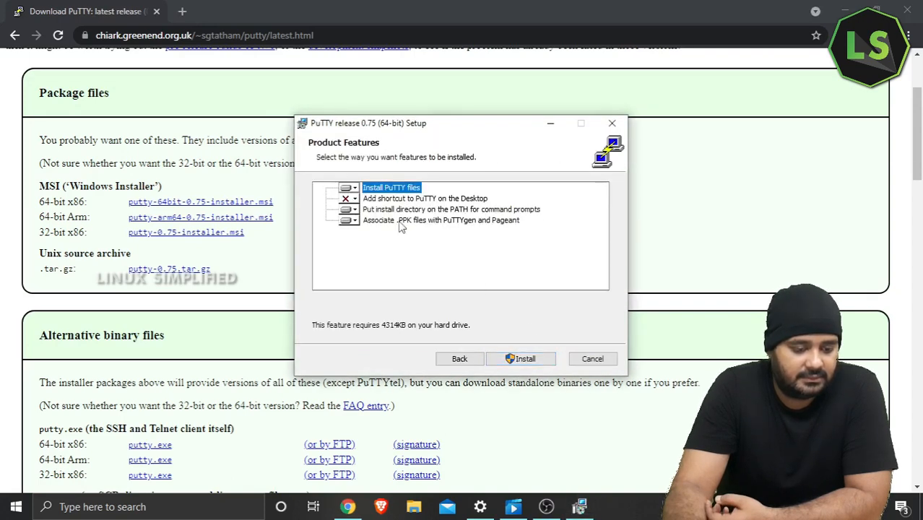
pyautogui.click(352, 198)
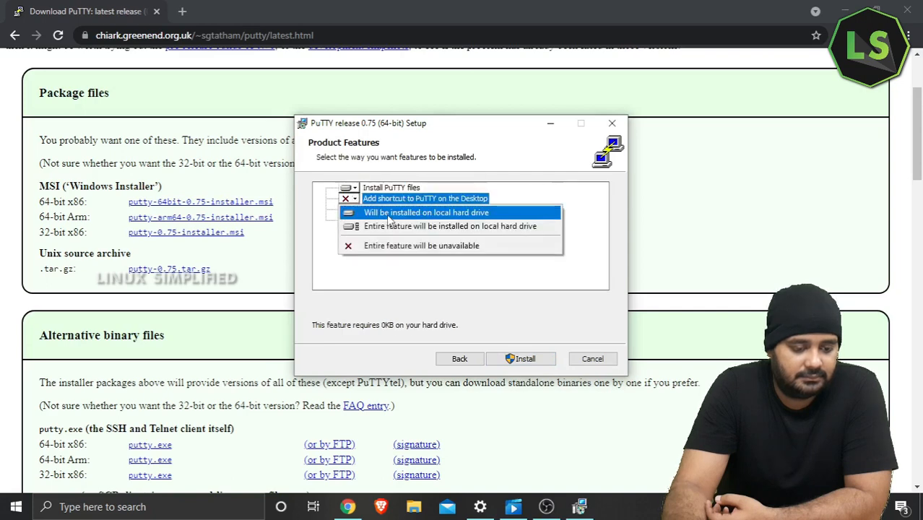
pyautogui.click(404, 213)
pyautogui.click(526, 359)
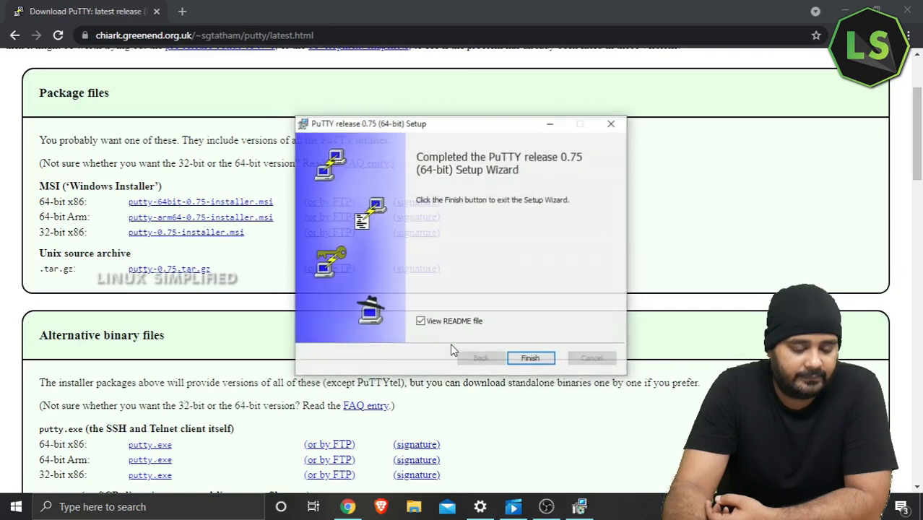
pyautogui.click(466, 324)
pyautogui.click(529, 357)
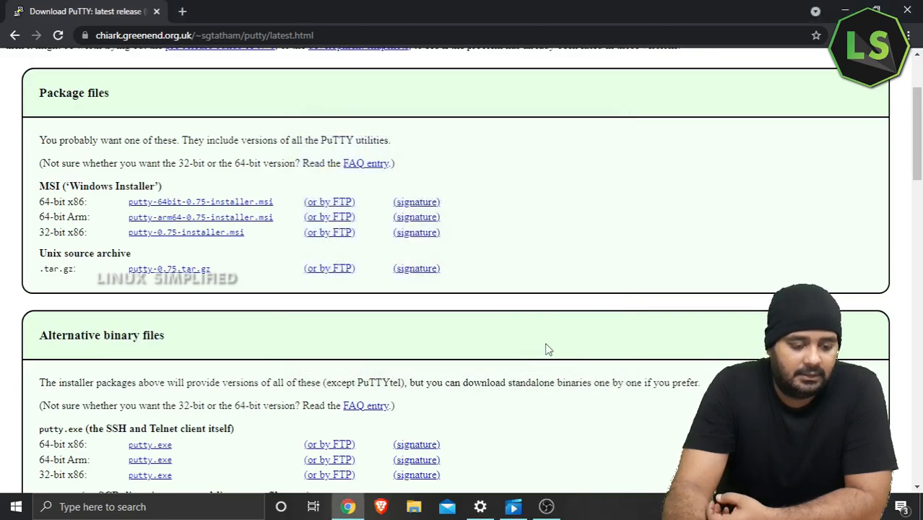
# Step: Launch VirtualBox Manager and open the LS-Main VM settings
pyautogui.click(909, 7)
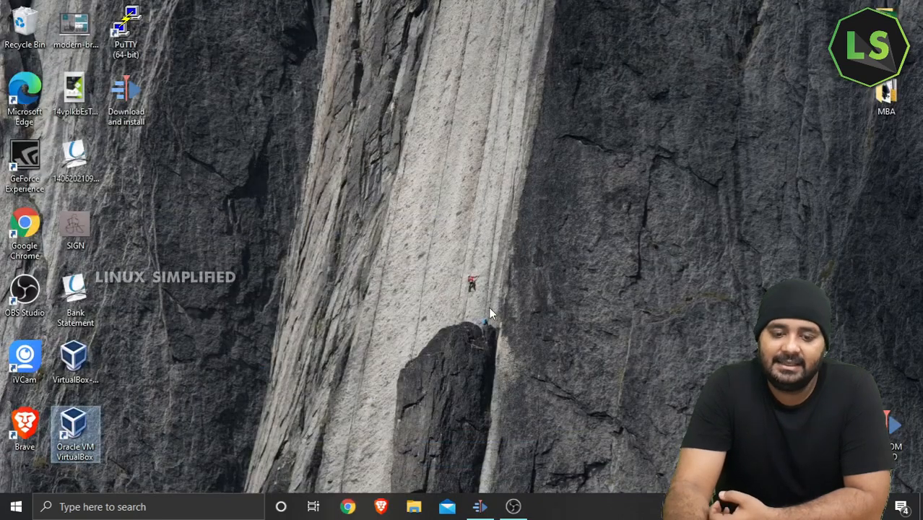
pyautogui.doubleClick(76, 427)
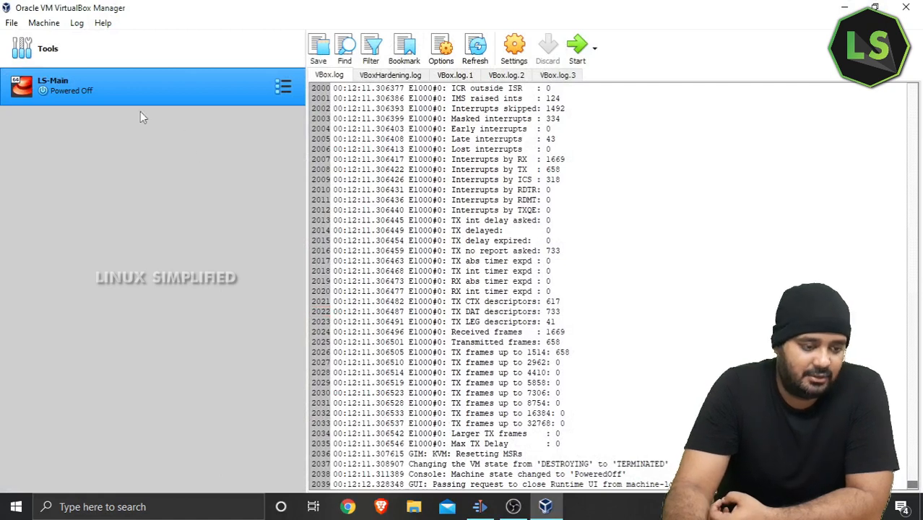
pyautogui.rightClick(119, 78)
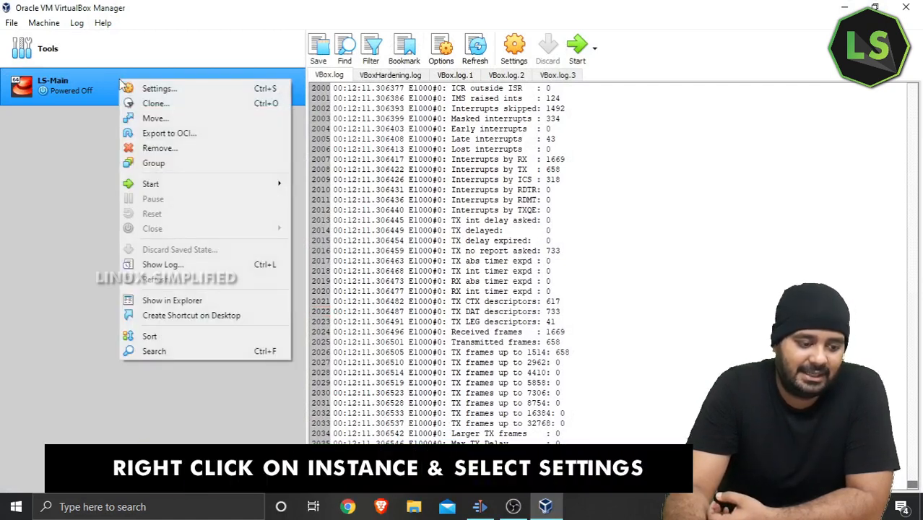
pyautogui.click(138, 89)
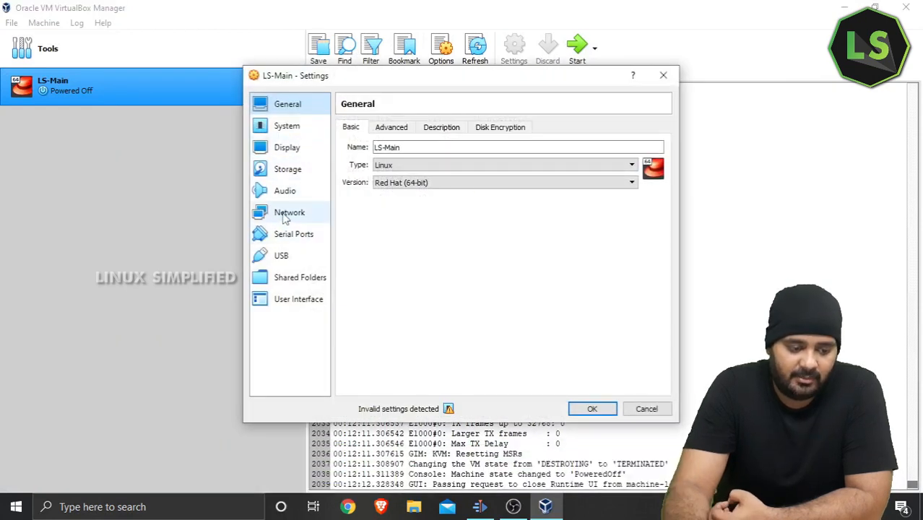
# Step: Attach Adapter 1 to Bridged Adapter with promiscuous mode Allow All, then minimize the VM
pyautogui.click(288, 215)
pyautogui.click(425, 165)
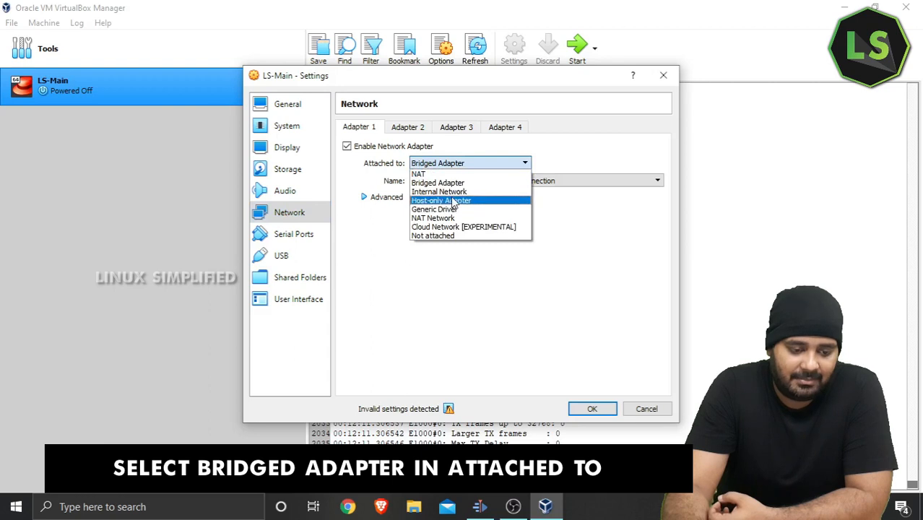
pyautogui.click(468, 184)
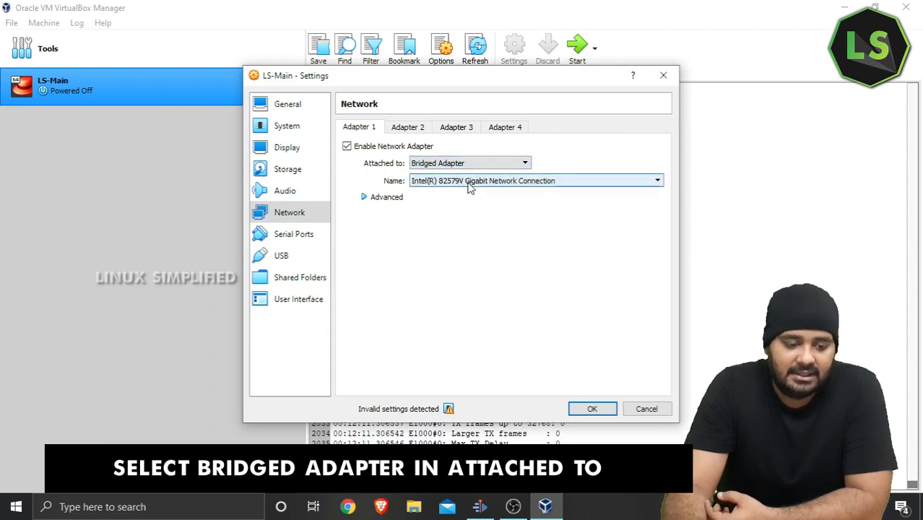
pyautogui.click(365, 197)
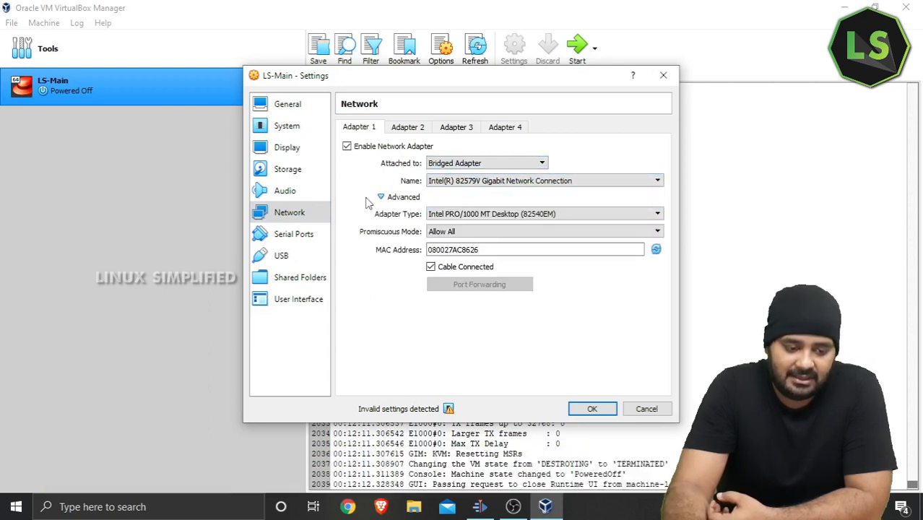
pyautogui.click(498, 232)
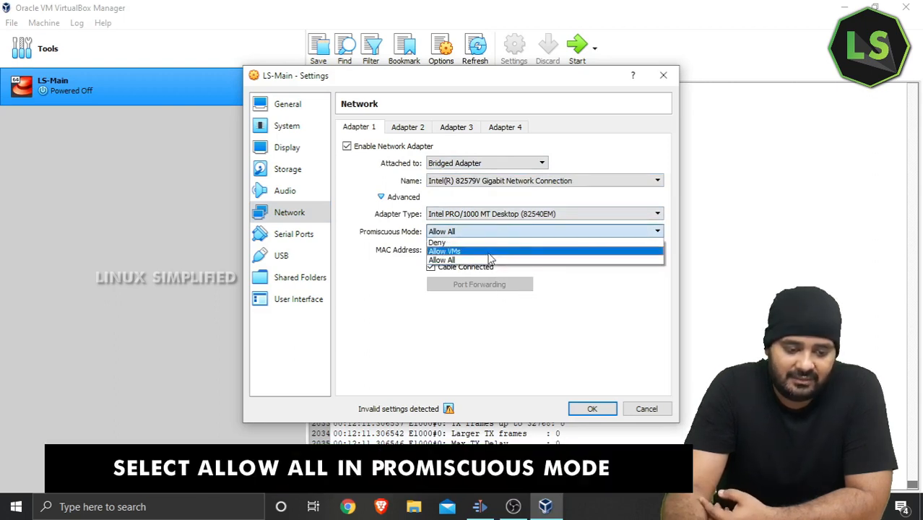
pyautogui.click(490, 262)
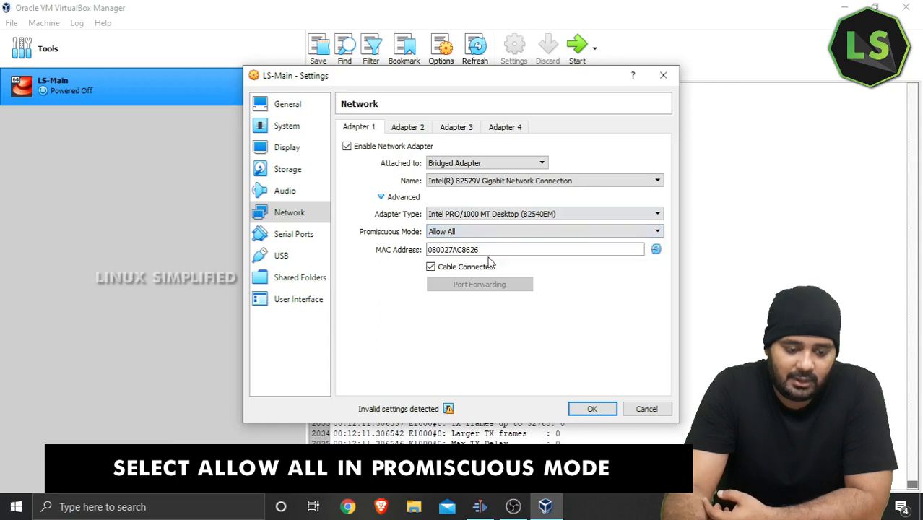
pyautogui.click(592, 409)
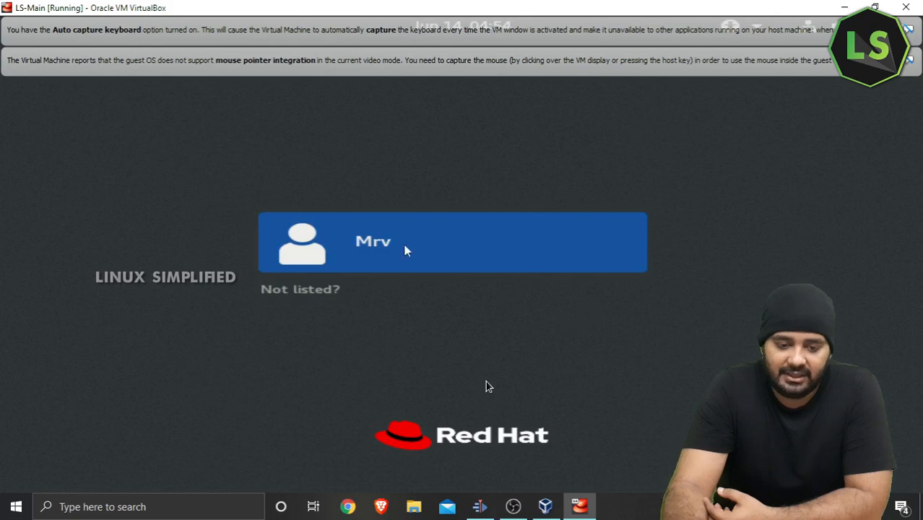
pyautogui.click(844, 7)
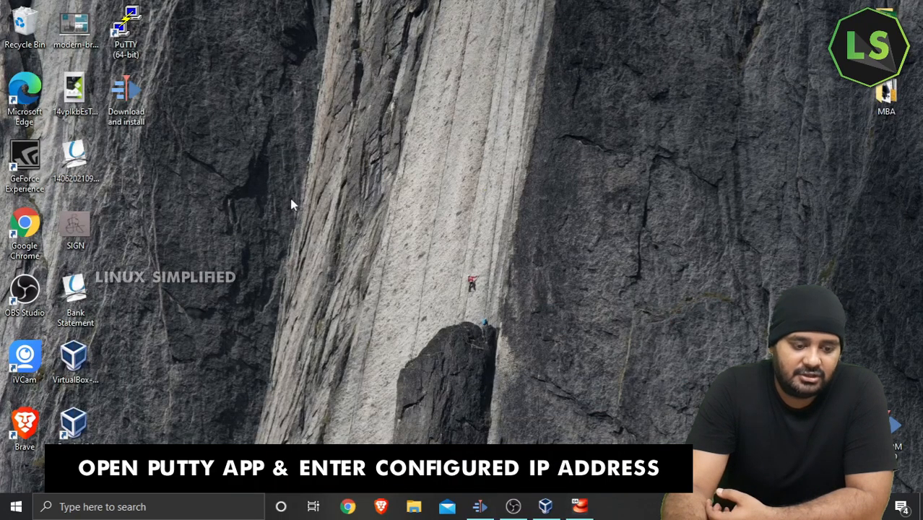
# Step: Launch PuTTY and open an SSH connection to 192.168.0.200
pyautogui.doubleClick(126, 29)
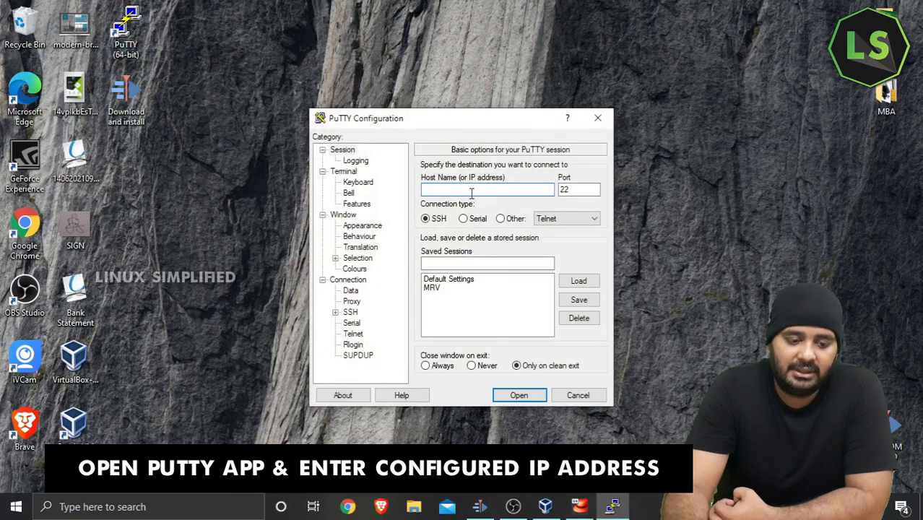
pyautogui.write('192.168.0.200')
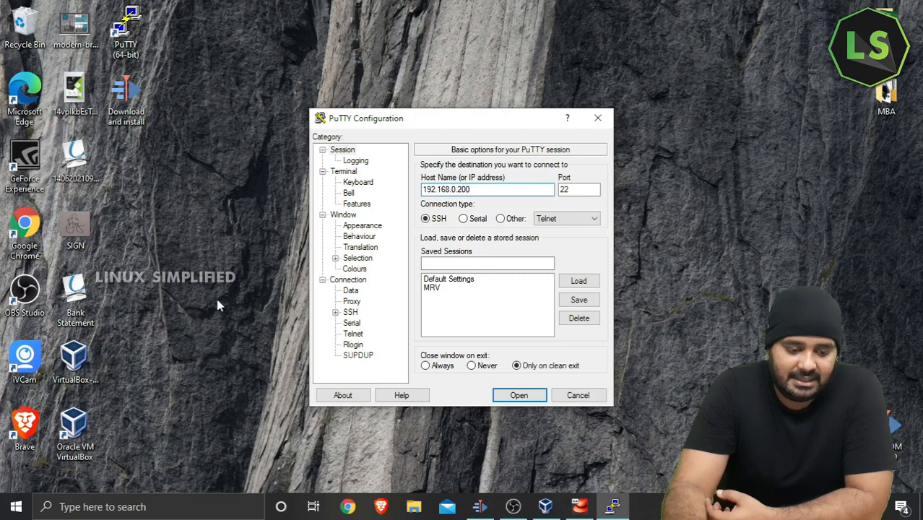
pyautogui.click(513, 395)
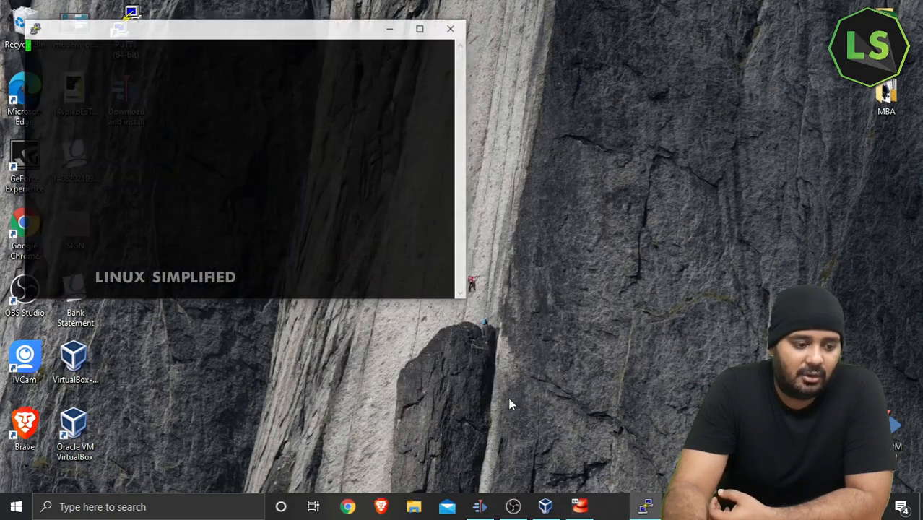
pyautogui.moveTo(299, 29); pyautogui.dragTo(588, 121)
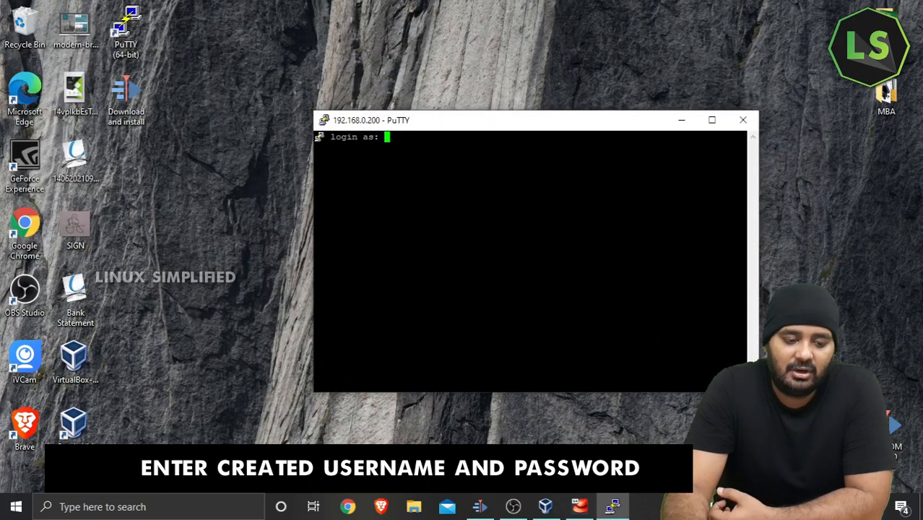
# Step: Log in as the new user, re-entering the password after denied attempts until the shell prompt appears
pyautogui.write('mrv')
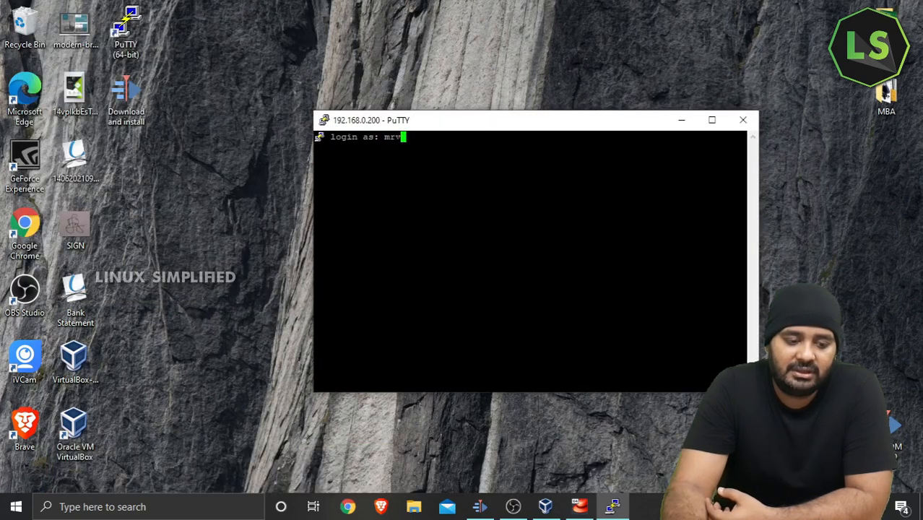
pyautogui.press('Return')
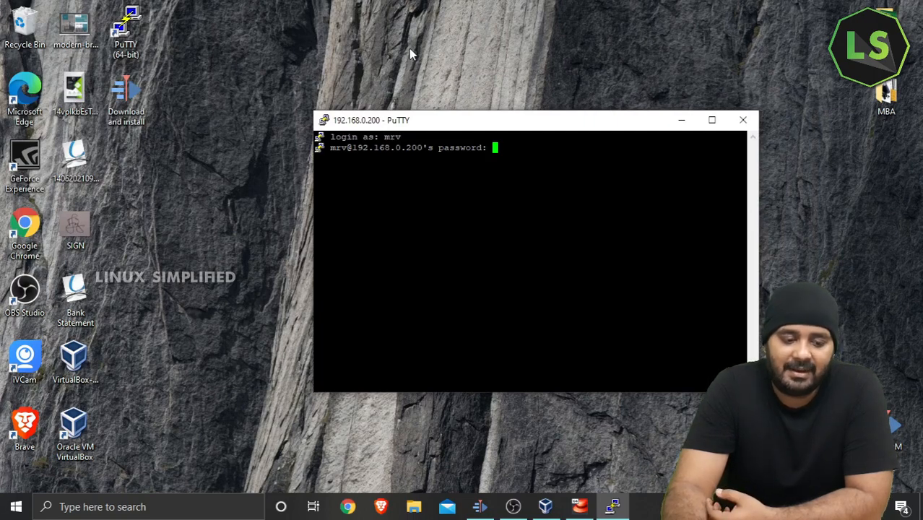
pyautogui.press('Return')
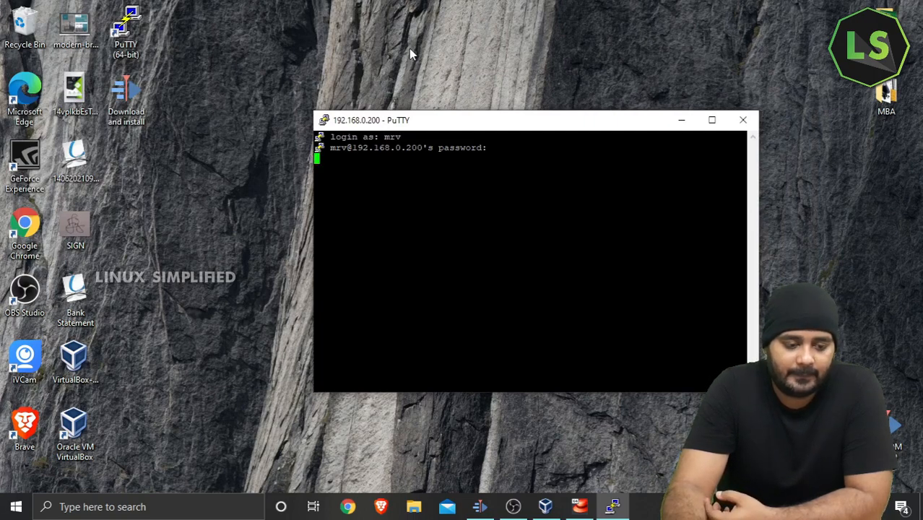
pyautogui.doubleClick(447, 123)
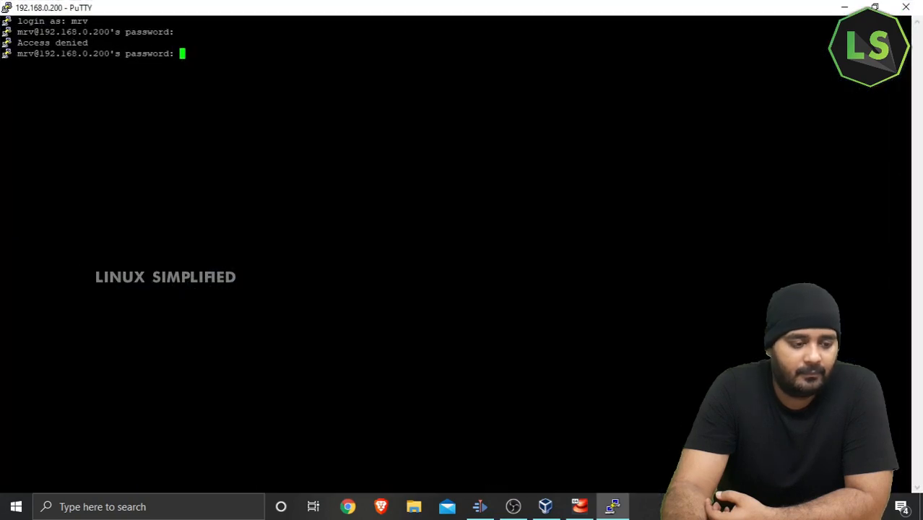
pyautogui.press('Return')
pyautogui.press('Return')
pyautogui.press('Return')
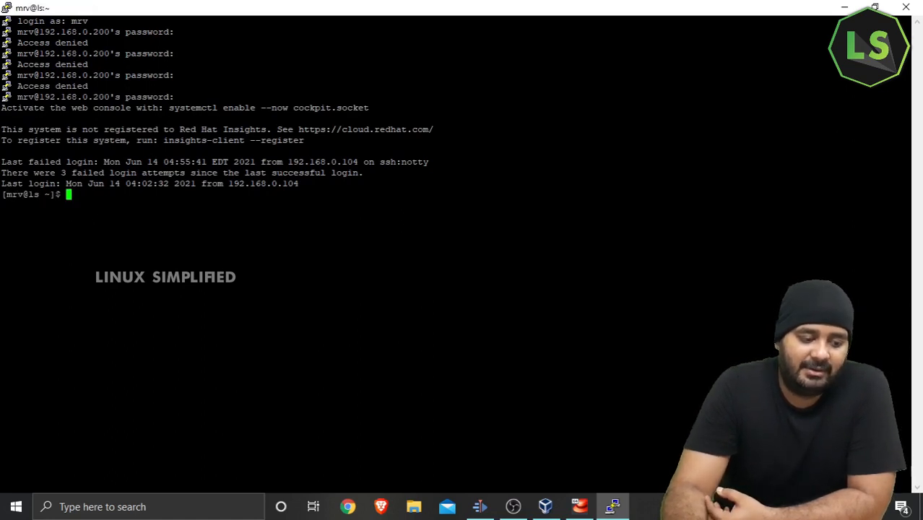
pyautogui.write('ls')
pyautogui.press('Return')
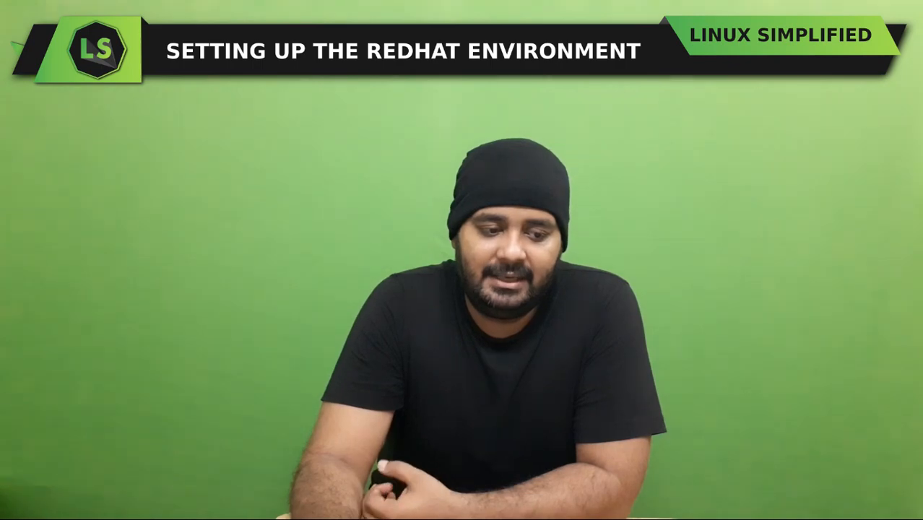